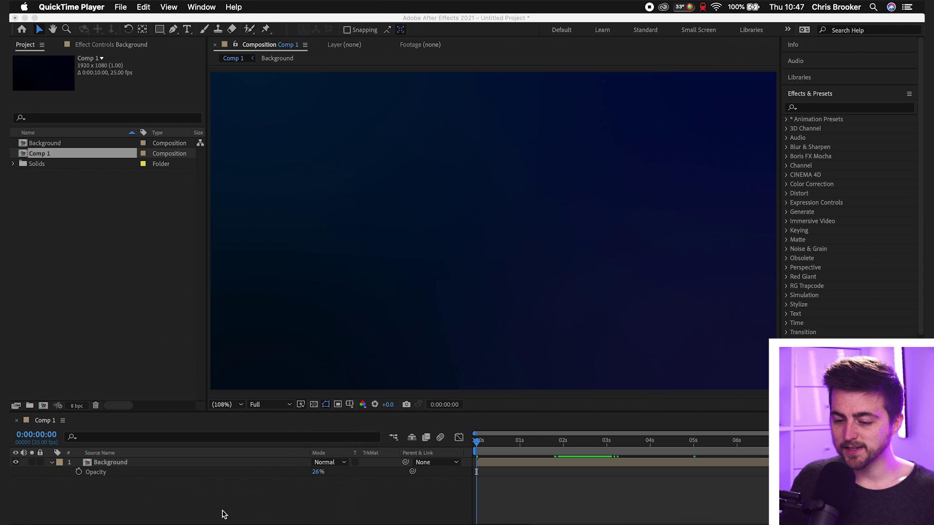
# Lock the Background layer and display the proportional grid over the composition.
pyautogui.click(224, 514)
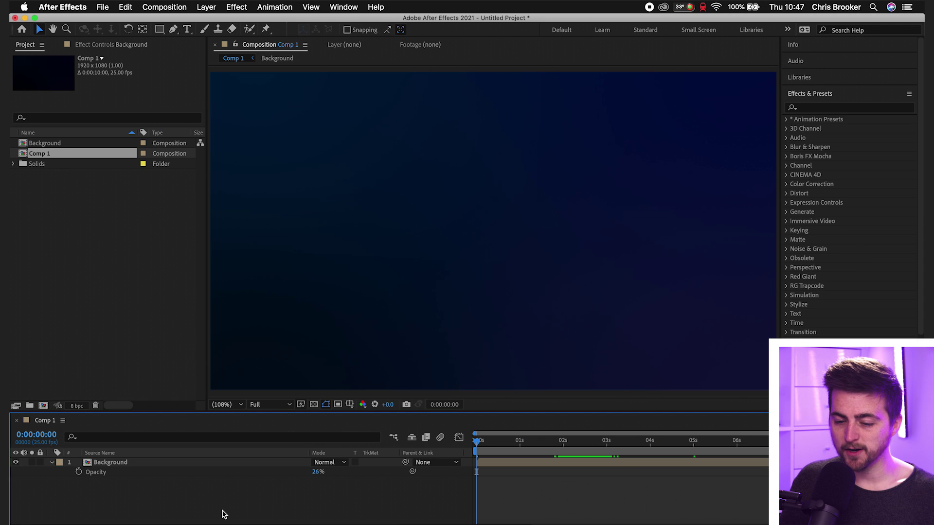
pyautogui.click(50, 461)
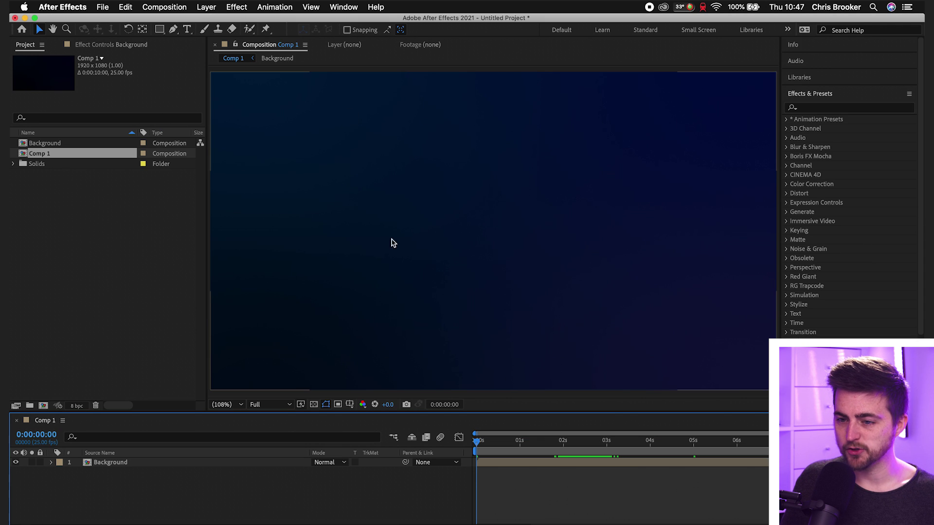
pyautogui.click(40, 461)
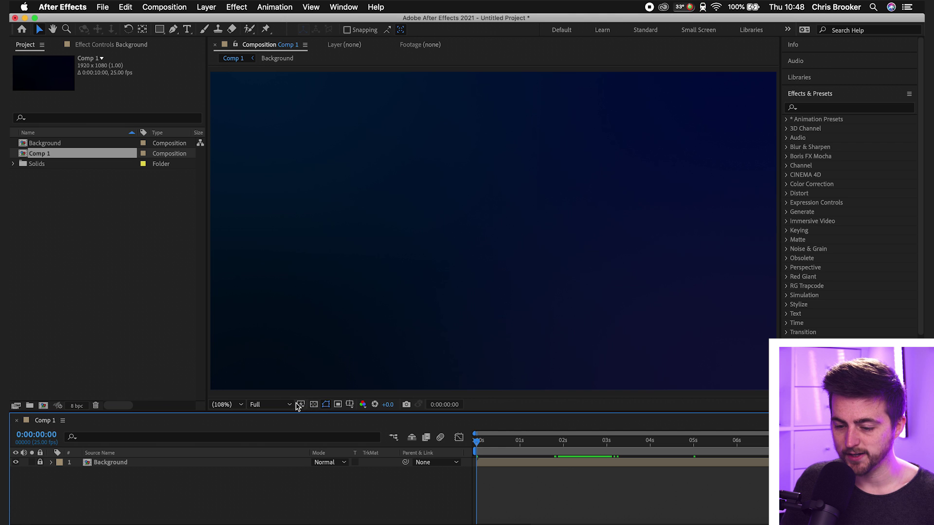
pyautogui.click(350, 407)
pyautogui.click(365, 426)
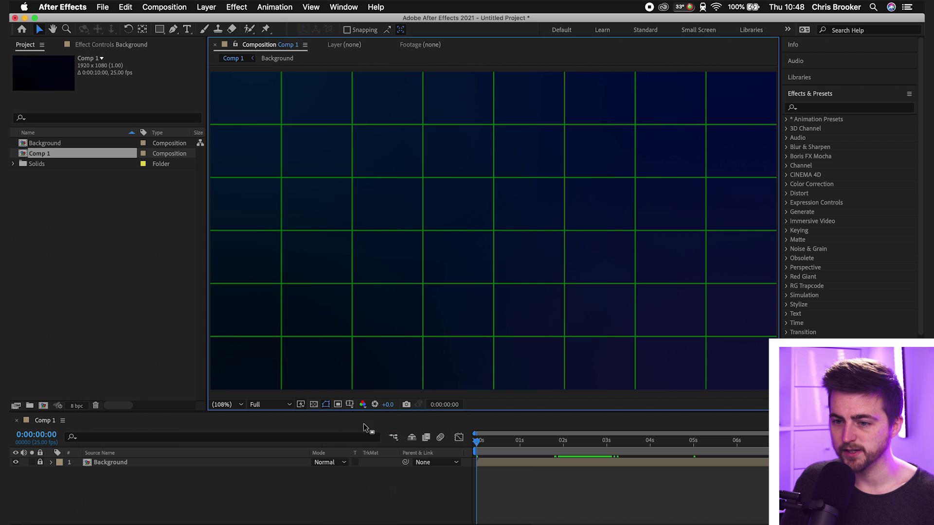
# Set up the Ellipse tool with no fill and a solid white stroke 10 px wide.
pyautogui.click(160, 30)
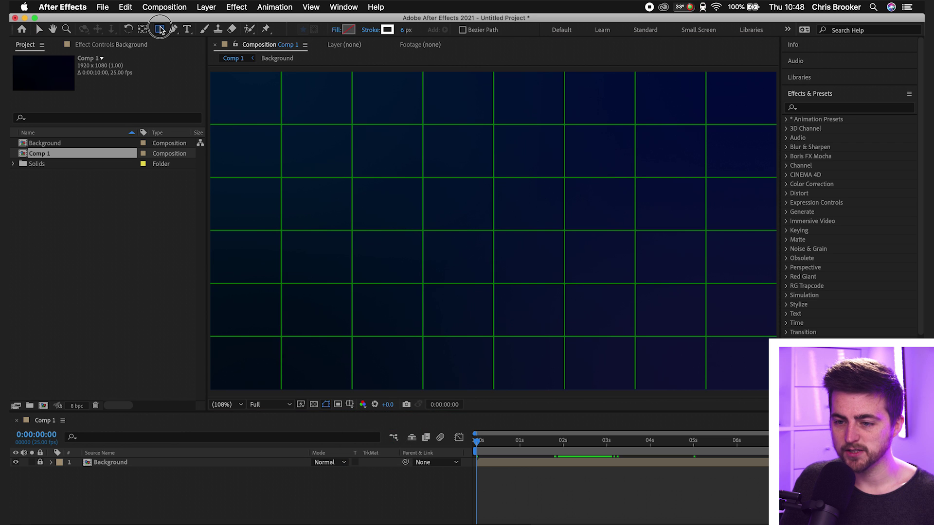
pyautogui.moveTo(160, 29); pyautogui.dragTo(197, 54)
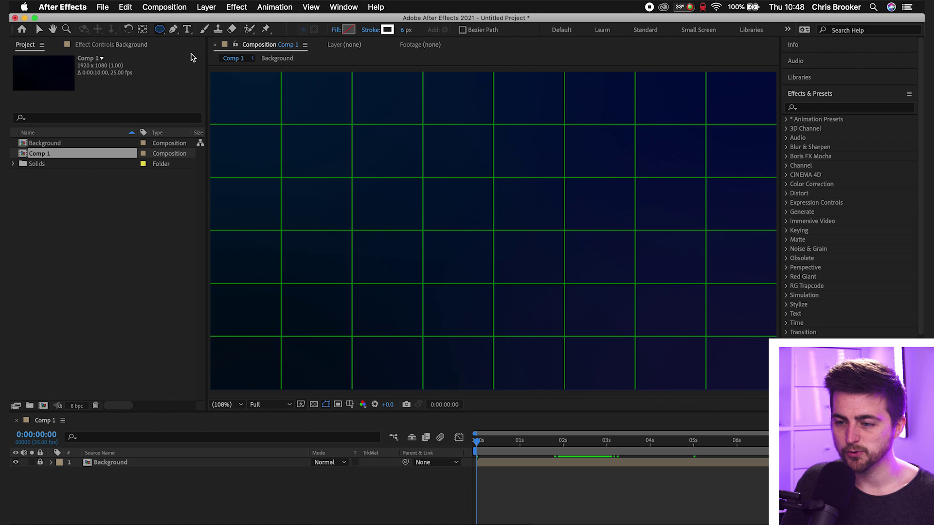
pyautogui.click(340, 32)
pyautogui.click(24, 89)
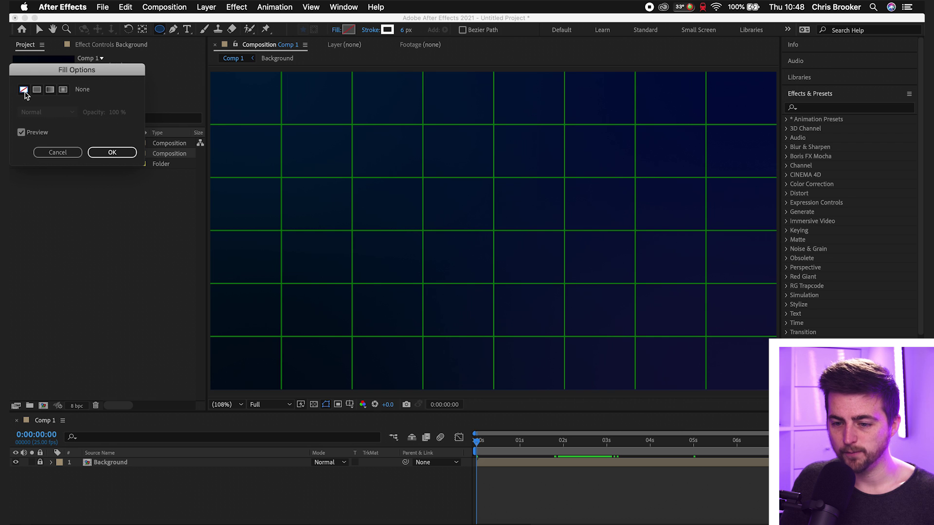
pyautogui.click(121, 151)
pyautogui.click(370, 31)
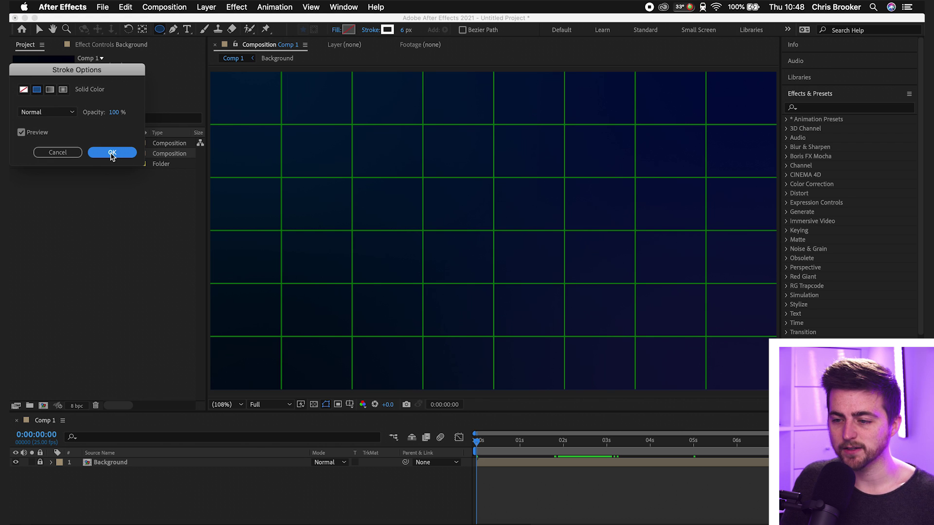
pyautogui.click(112, 153)
pyautogui.moveTo(404, 33); pyautogui.dragTo(416, 44)
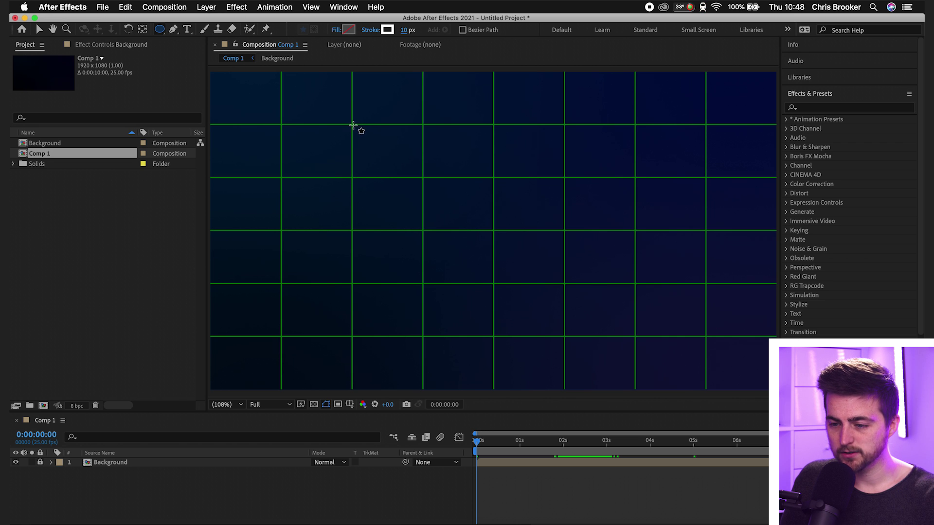
# Draw a large circle outline and center it in the composition with an anchor point of -95, 22.
pyautogui.moveTo(352, 126); pyautogui.dragTo(577, 295)
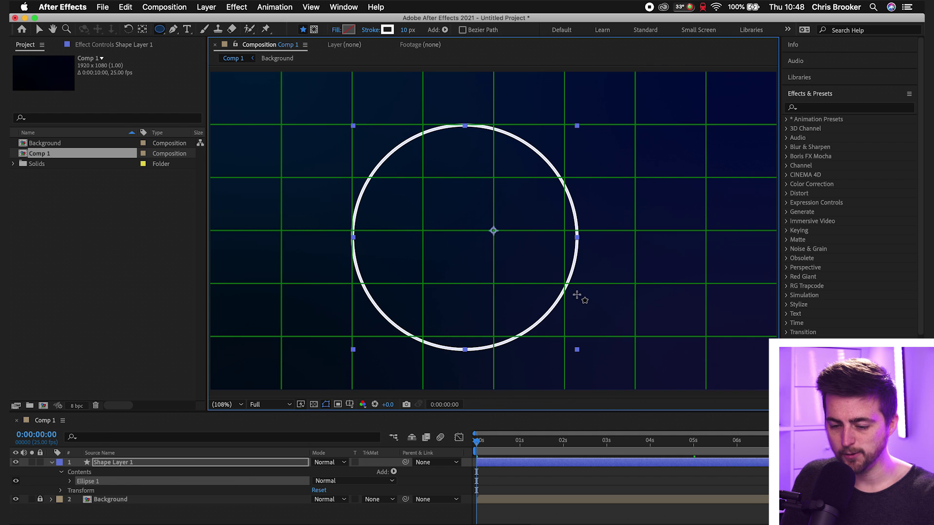
pyautogui.press('a')
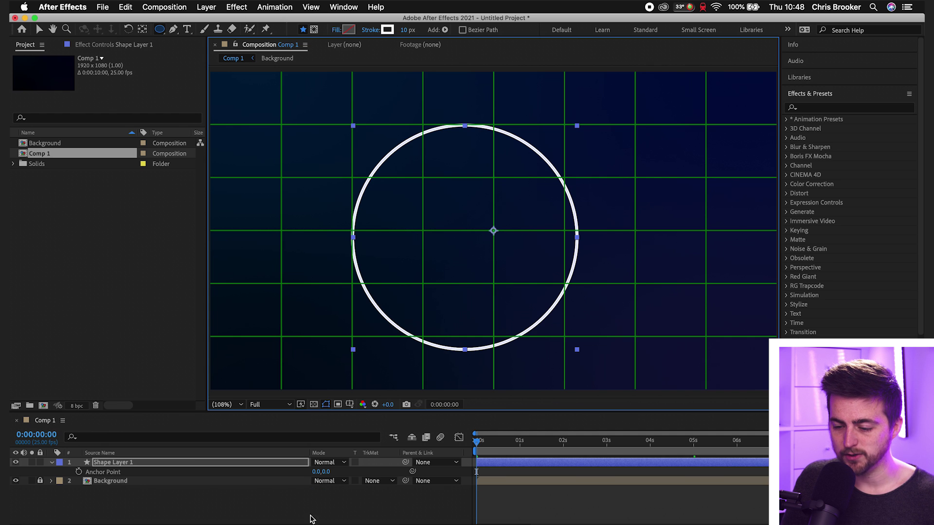
pyautogui.moveTo(320, 472); pyautogui.dragTo(255, 465)
pyautogui.moveTo(333, 472); pyautogui.dragTo(349, 472)
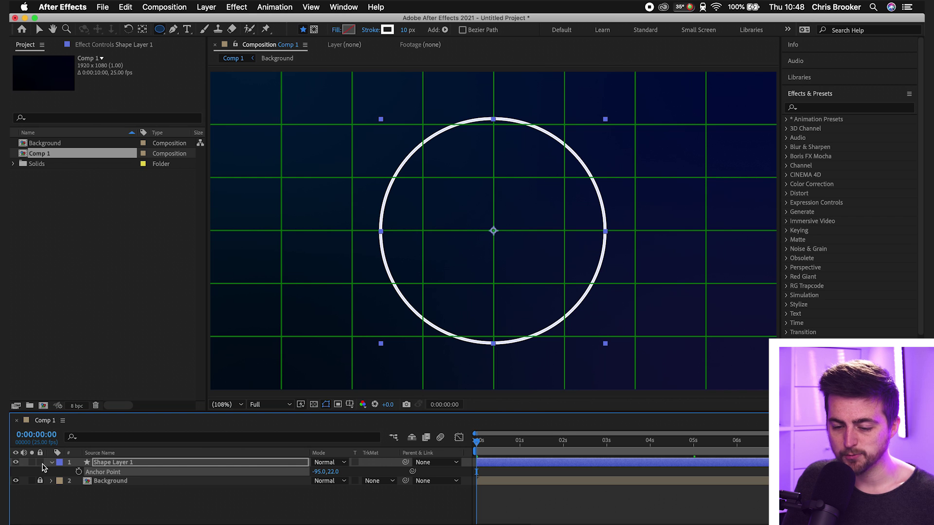
# Lock the large circle's layer and turn off the proportional grid.
pyautogui.click(39, 463)
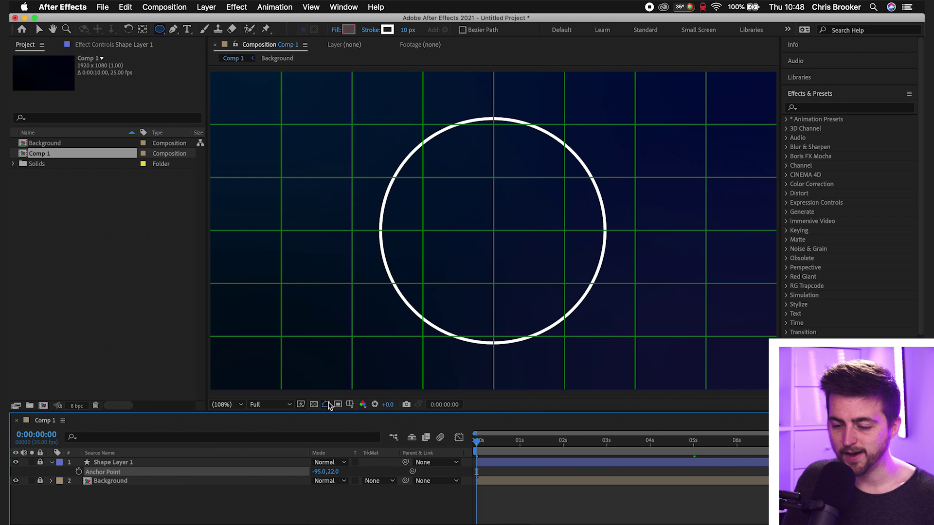
pyautogui.click(327, 406)
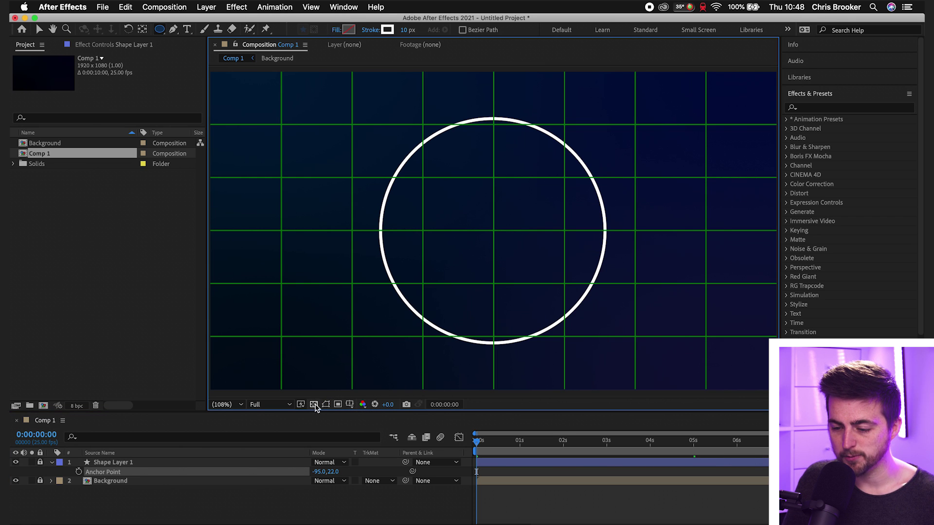
pyautogui.click(349, 404)
pyautogui.click(384, 425)
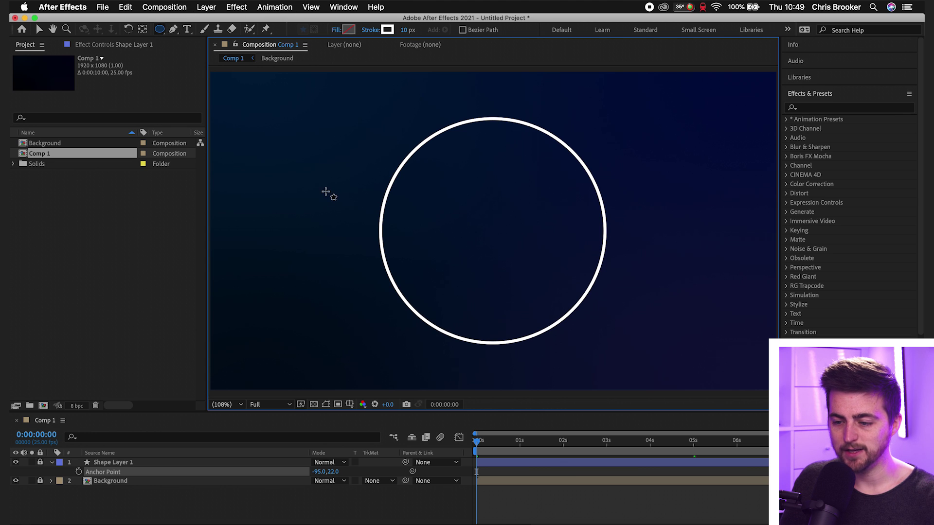
# Draw a small circle on the ring's left edge and give it a solid white fill.
pyautogui.moveTo(365, 216); pyautogui.dragTo(402, 244)
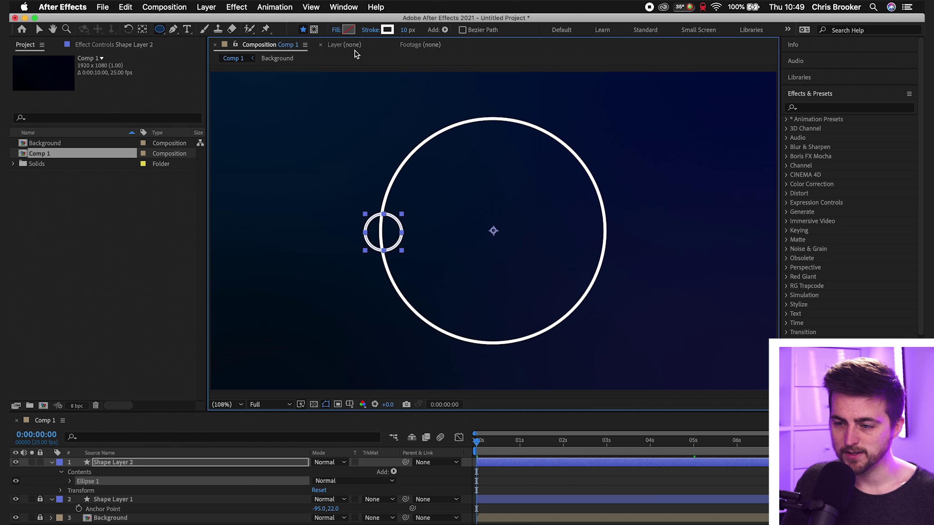
pyautogui.click(336, 29)
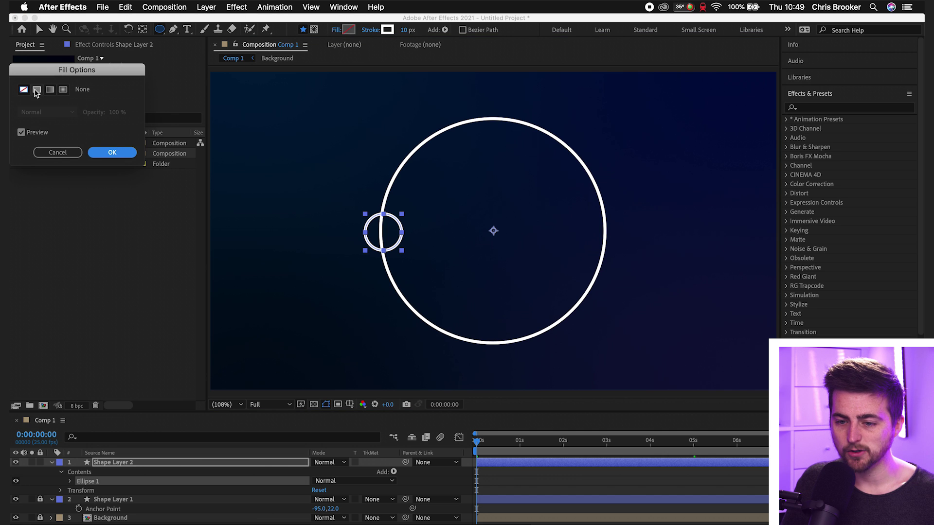
pyautogui.click(37, 90)
pyautogui.click(125, 152)
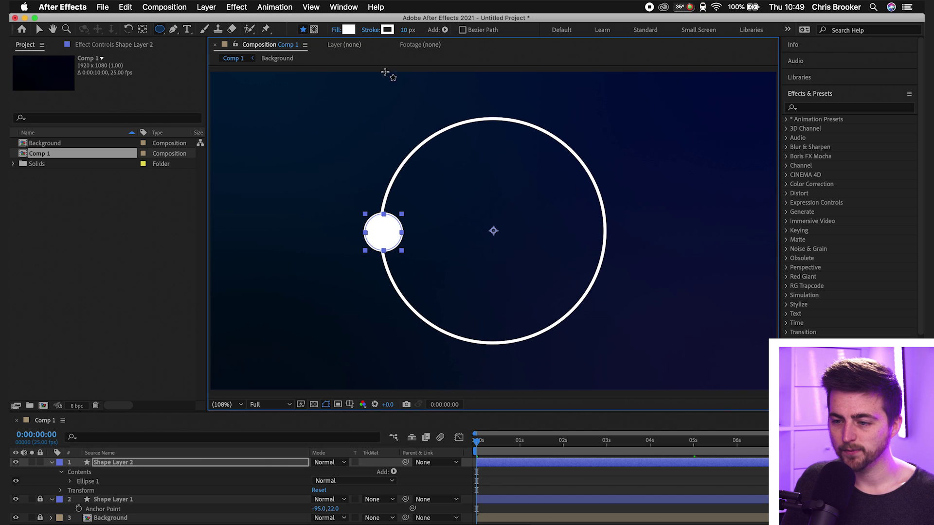
# Remove the stroke from the small circle and deselect it.
pyautogui.click(386, 30)
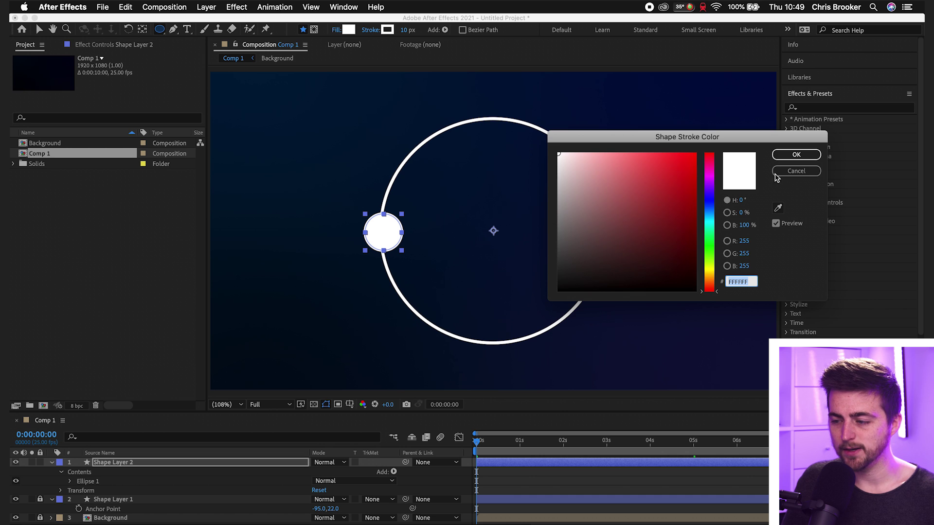
pyautogui.click(793, 155)
pyautogui.click(370, 30)
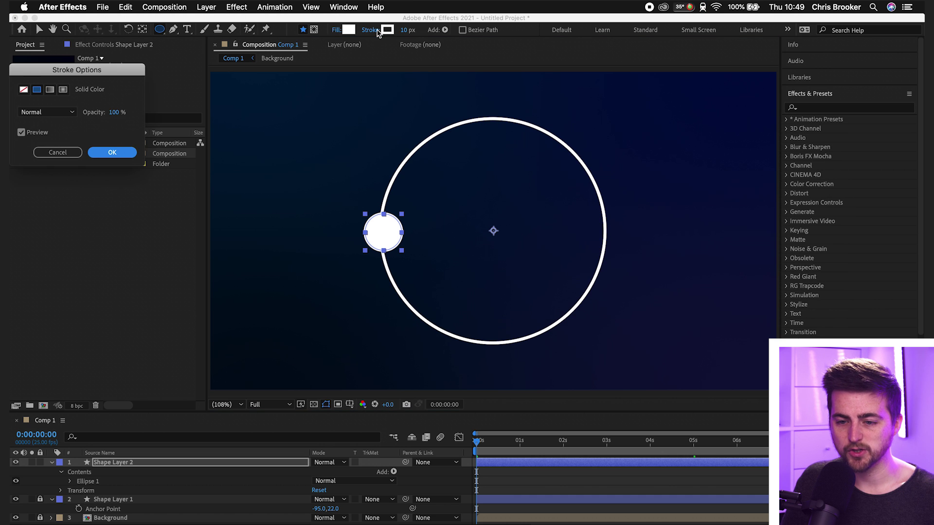
pyautogui.click(24, 90)
pyautogui.click(112, 152)
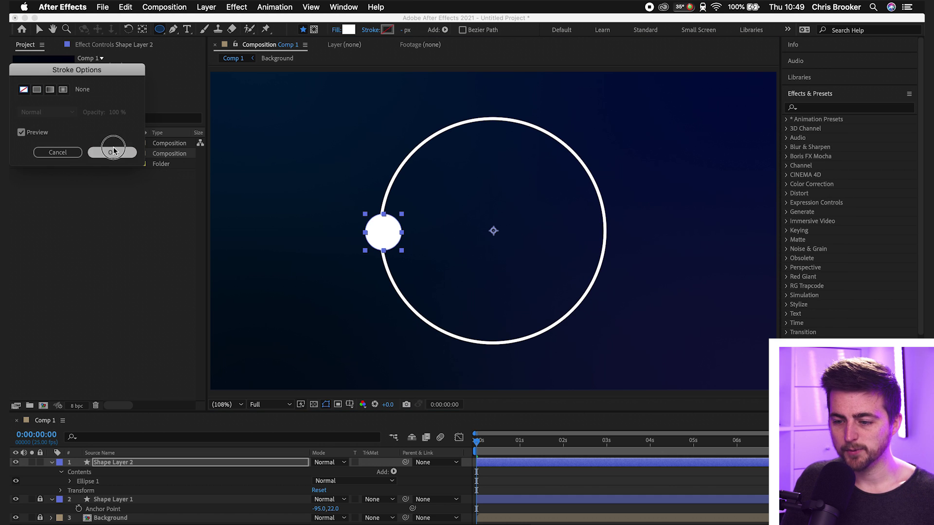
pyautogui.press('F2')
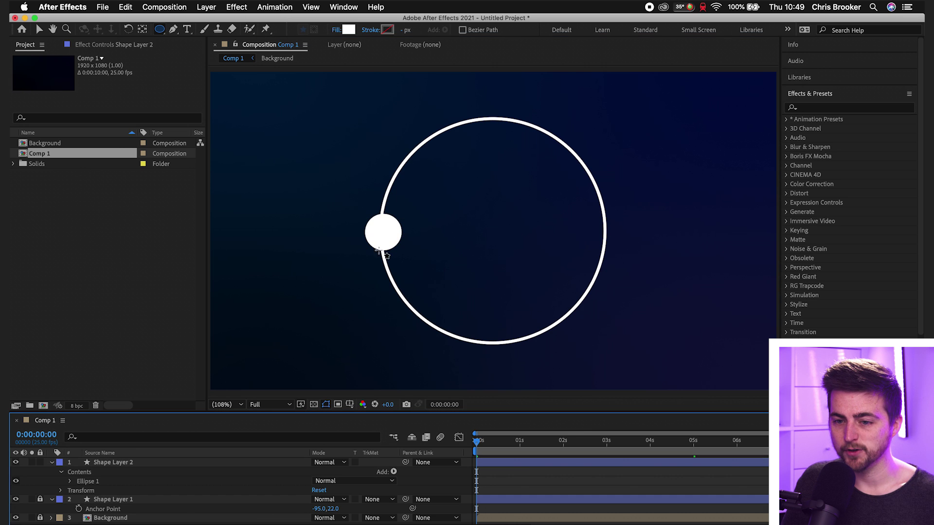
# Select the small circle with the Selection tool and scale it to 146%.
pyautogui.click(39, 29)
pyautogui.click(390, 231)
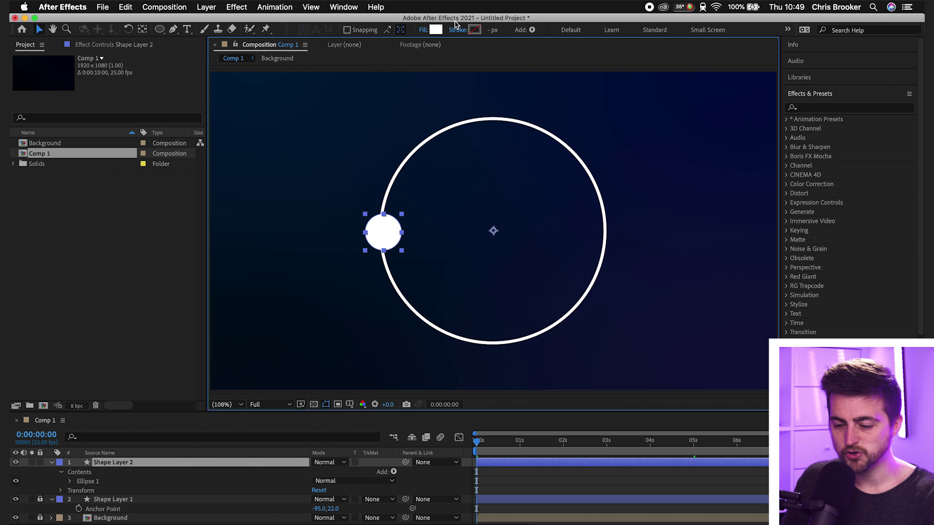
pyautogui.press('s')
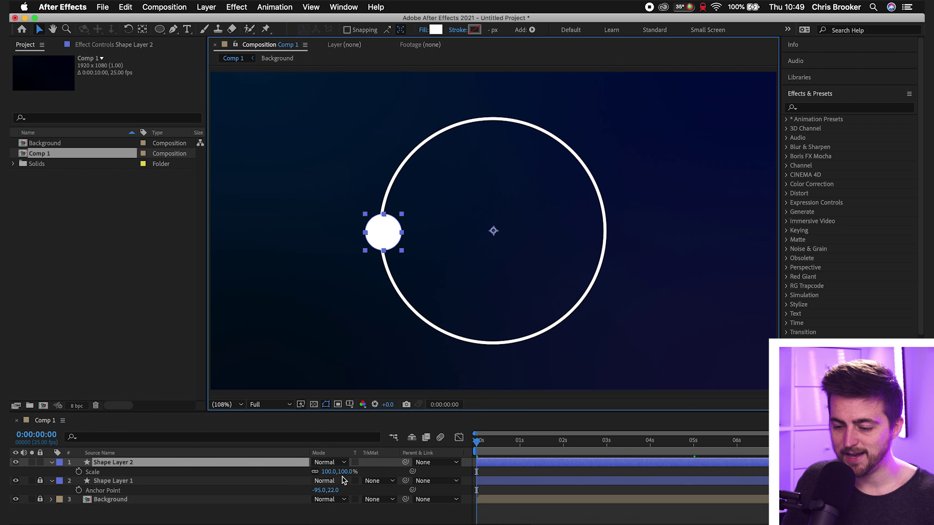
pyautogui.moveTo(327, 472); pyautogui.dragTo(352, 470)
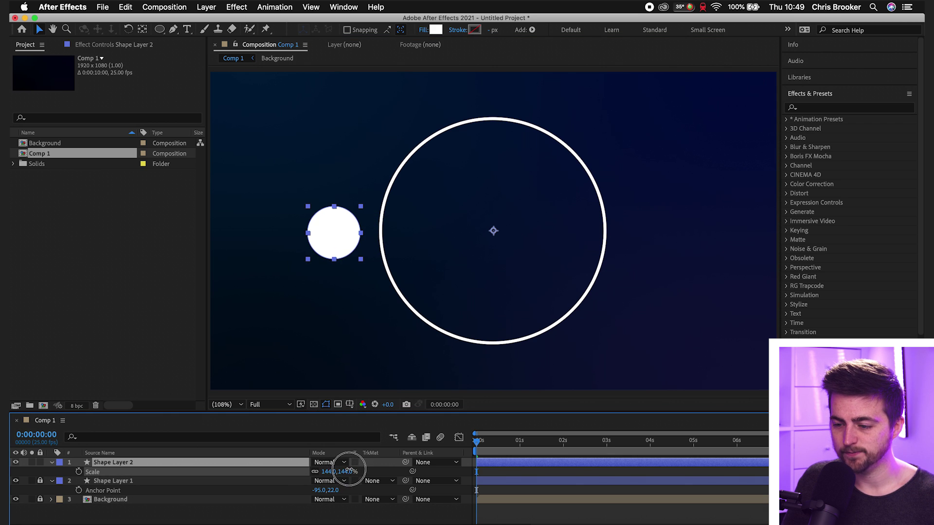
pyautogui.click(202, 463)
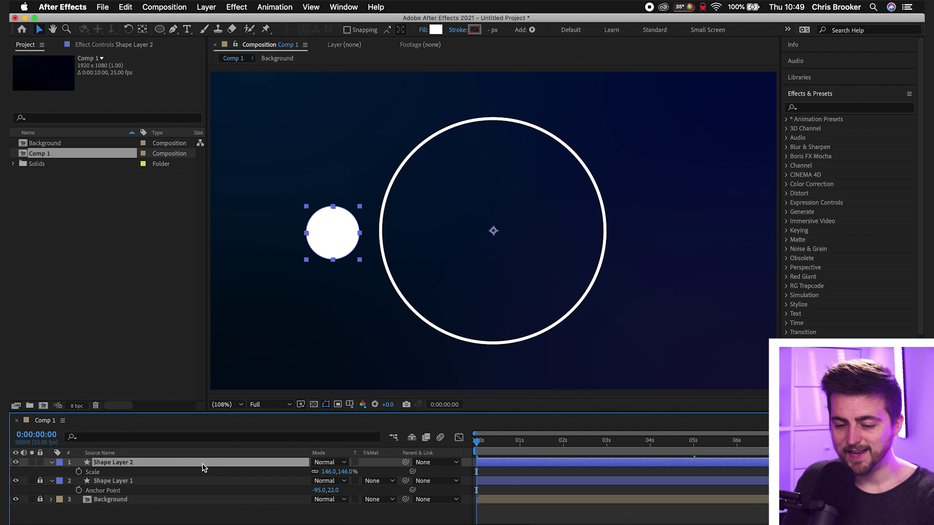
# Move the small circle inside the ring's center with an anchor point of -375, 0, and show the proportional grid again.
pyautogui.press('a')
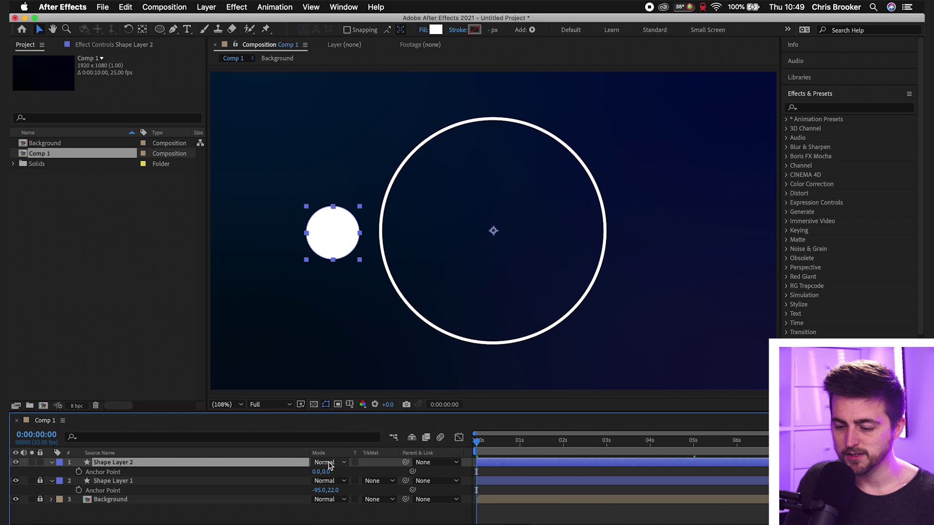
pyautogui.moveTo(318, 471); pyautogui.dragTo(86, 447)
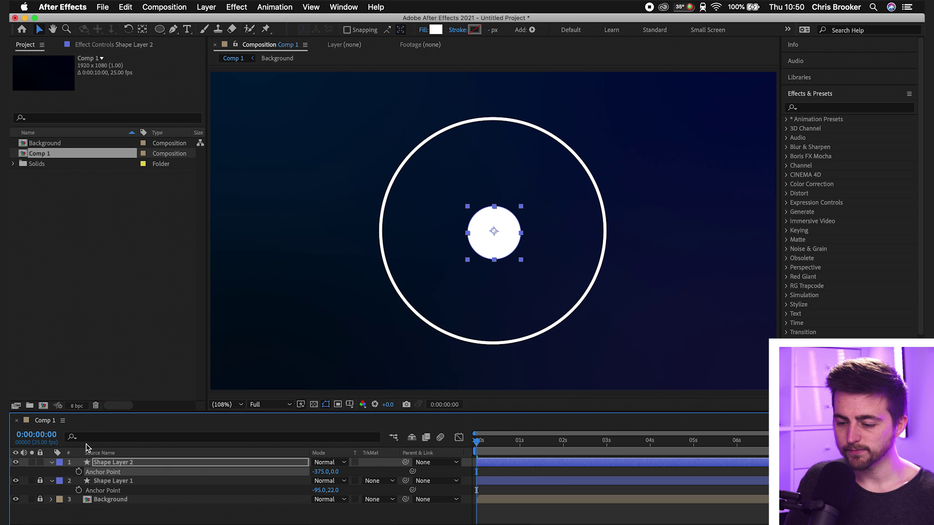
pyautogui.click(301, 405)
pyautogui.click(302, 408)
pyautogui.click(349, 405)
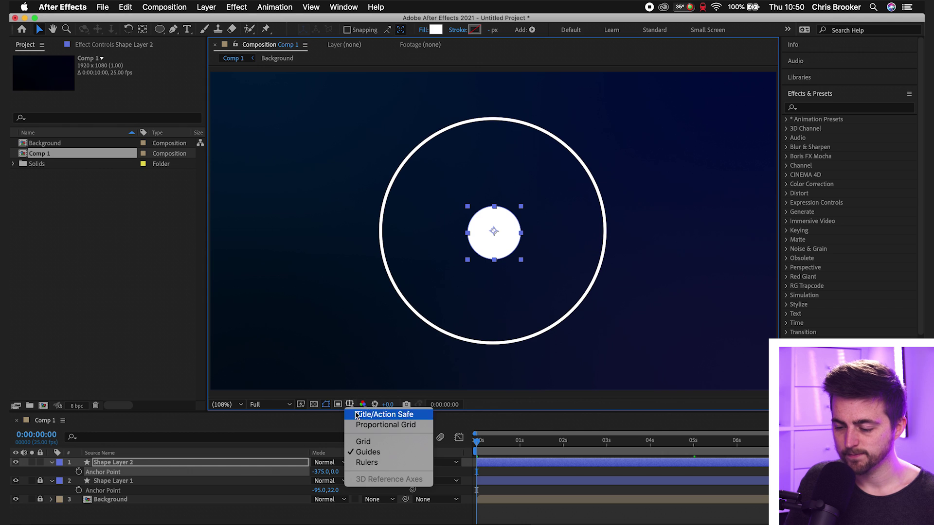
pyautogui.click(368, 424)
# Move the small circle up onto the top of the ring along the vertical center line and scale it to 110%.
pyautogui.moveTo(511, 222); pyautogui.dragTo(512, 117)
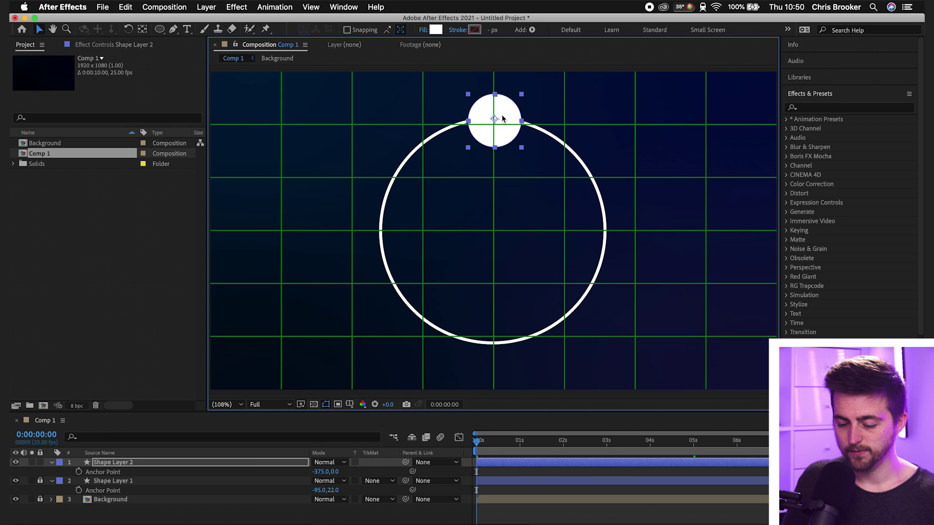
pyautogui.press('s')
pyautogui.moveTo(328, 471); pyautogui.dragTo(313, 472)
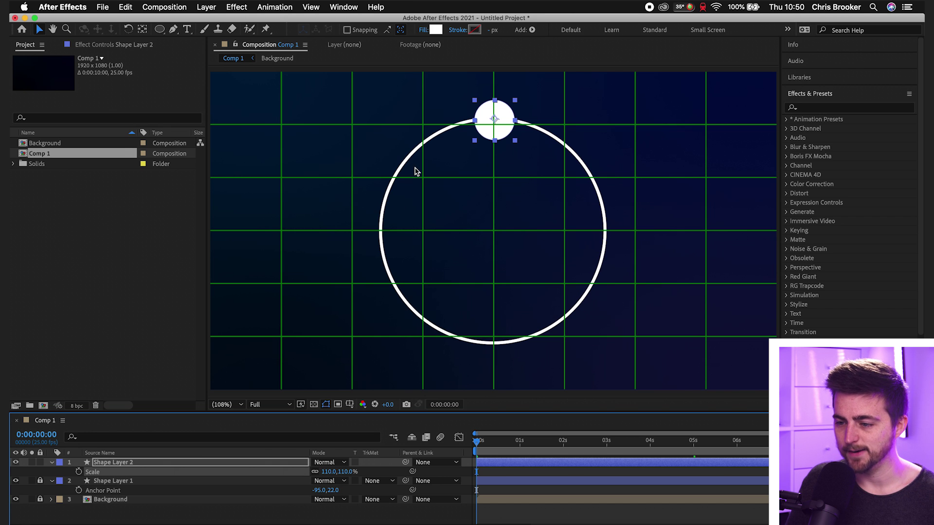
# Set the small circle's opacity to 0% and add an opacity keyframe at the start of the timeline.
pyautogui.click(506, 463)
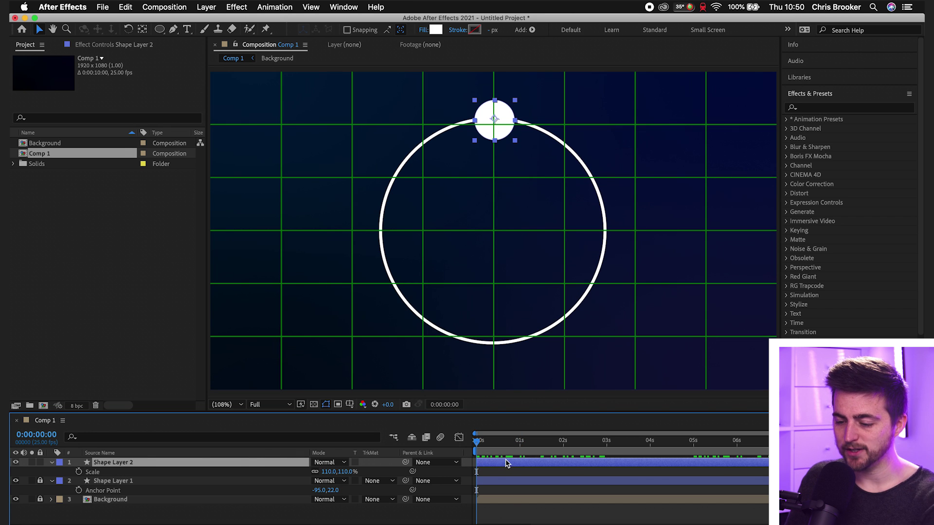
pyautogui.press('t')
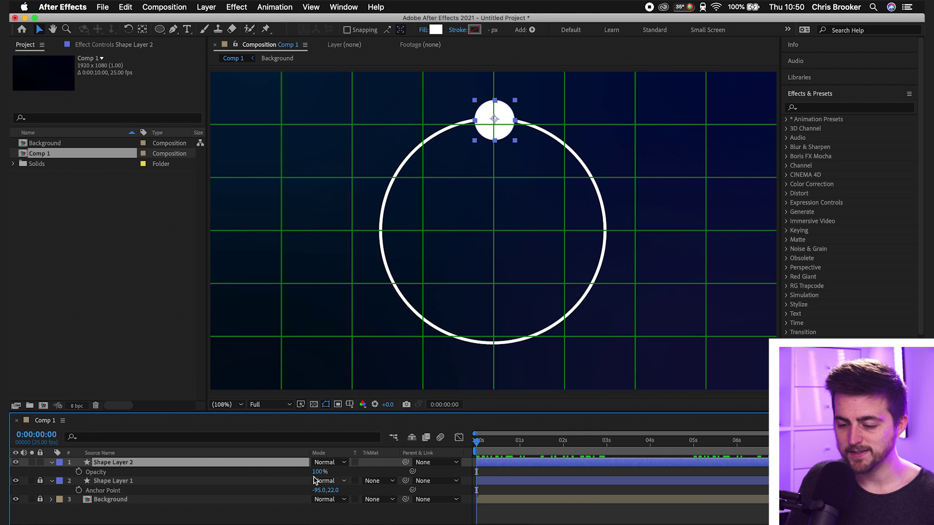
pyautogui.click(319, 472)
pyautogui.write('0')
pyautogui.press('Return')
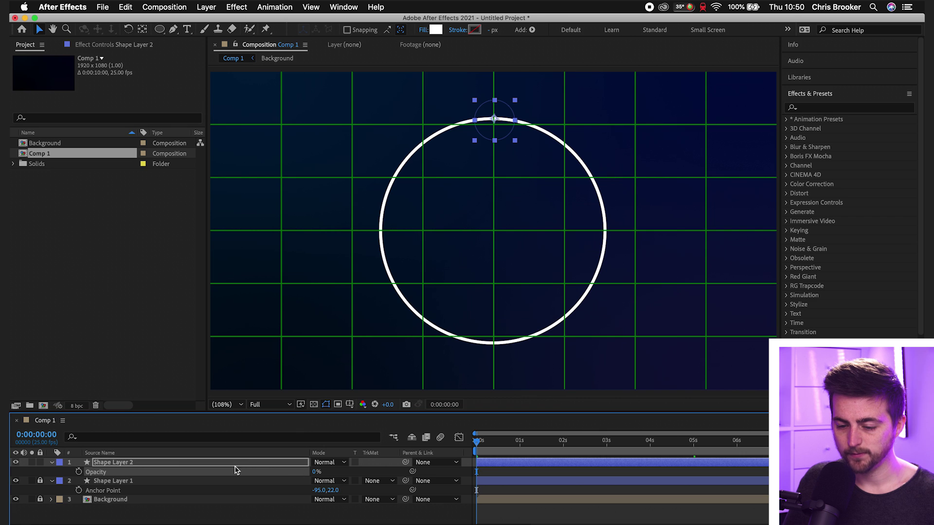
pyautogui.click(78, 471)
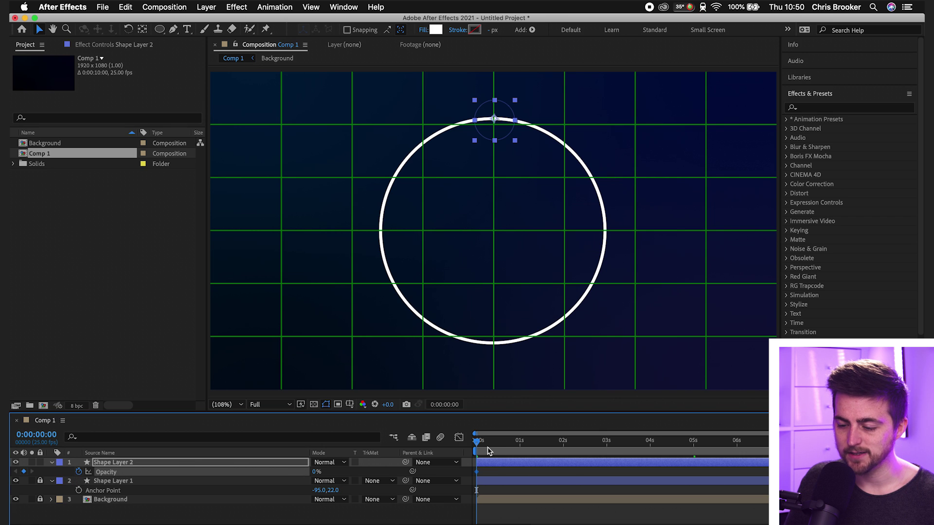
# Add a 100% opacity keyframe to the small circle at frame 1 (0:00:00:01).
pyautogui.moveTo(474, 444); pyautogui.dragTo(491, 441)
pyautogui.press('=')
pyautogui.press('=')
pyautogui.press('=')
pyautogui.moveTo(316, 471); pyautogui.dragTo(689, 451)
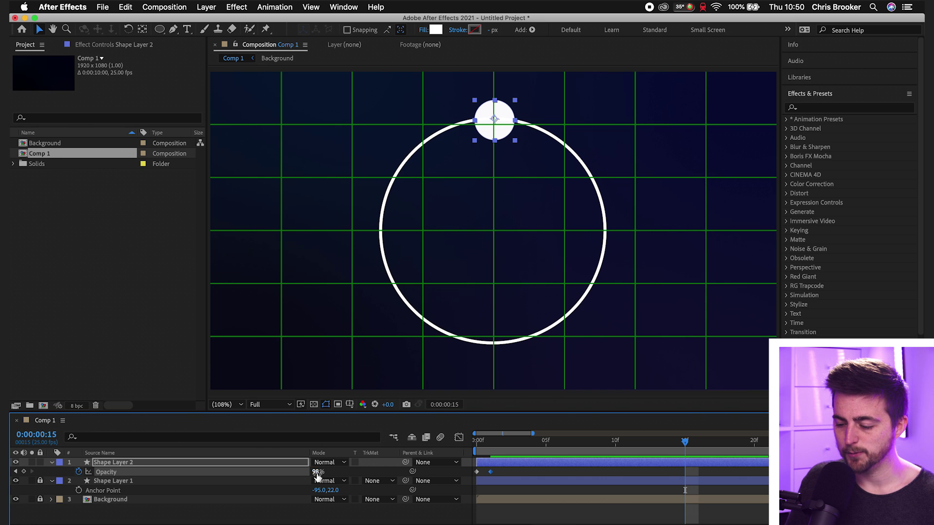
# Set the small circle's opacity to 0% at 0:00:00:15 so it fades out.
pyautogui.click(316, 472)
pyautogui.write('0')
pyautogui.press('Return')
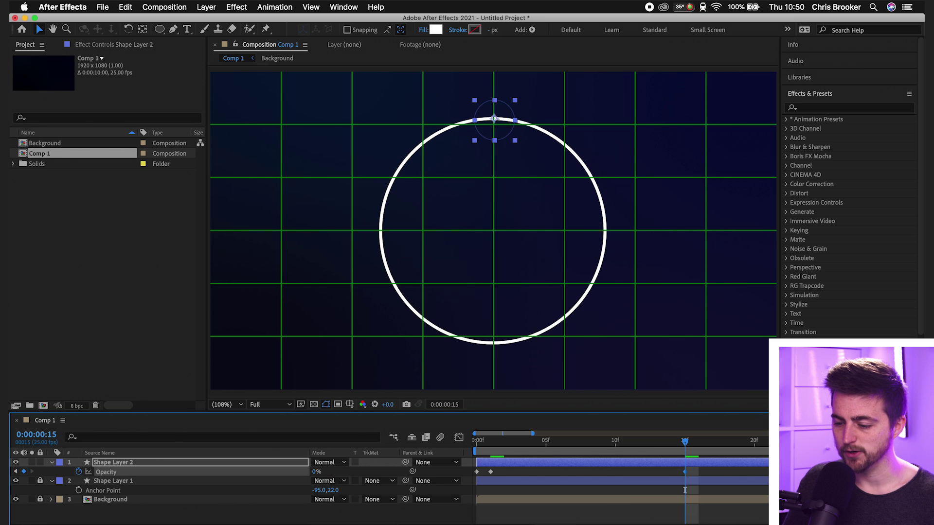
# Play back the small circle's appearance and fade-out from the start to judge the timing, toggling the proportional grid.
pyautogui.click(489, 447)
pyautogui.click(372, 472)
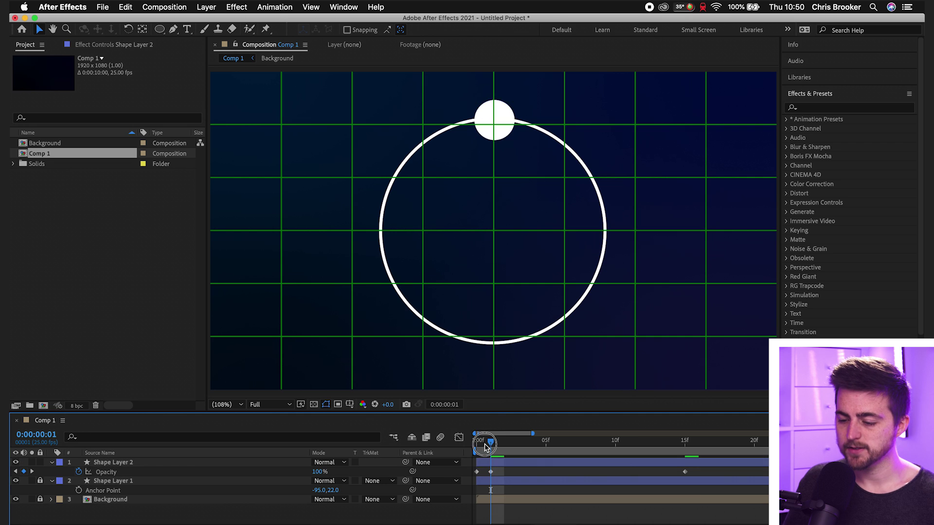
pyautogui.press('Home')
pyautogui.press('super+apostrophe')
pyautogui.press('space')
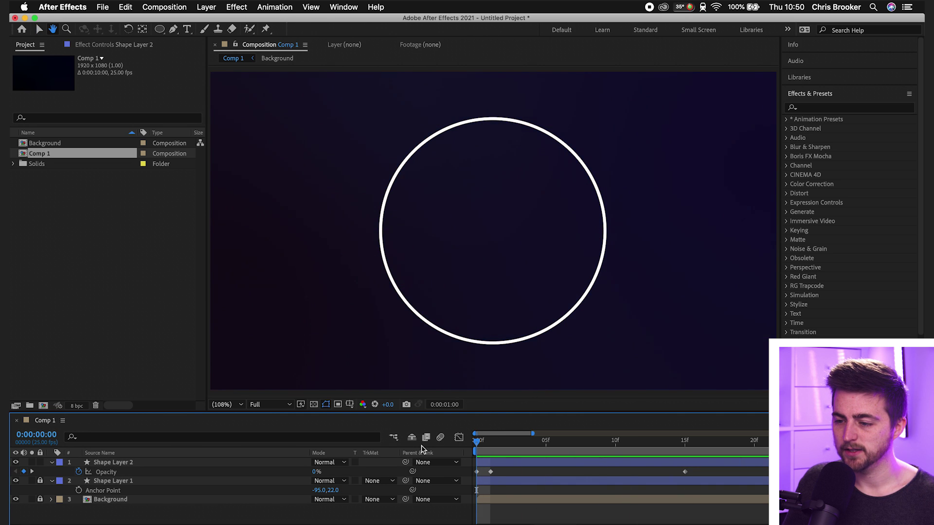
pyautogui.press('super+apostrophe')
pyautogui.press(';')
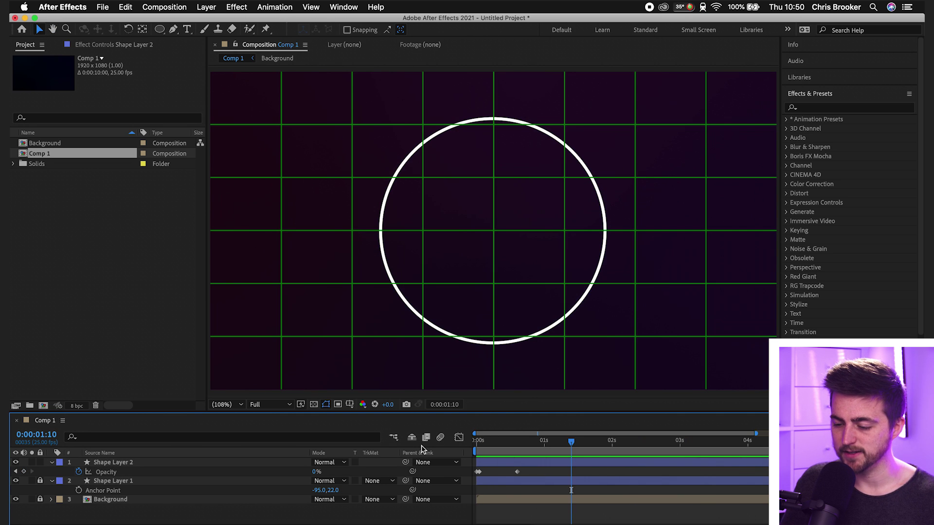
pyautogui.press('Home')
pyautogui.press('super+apostrophe')
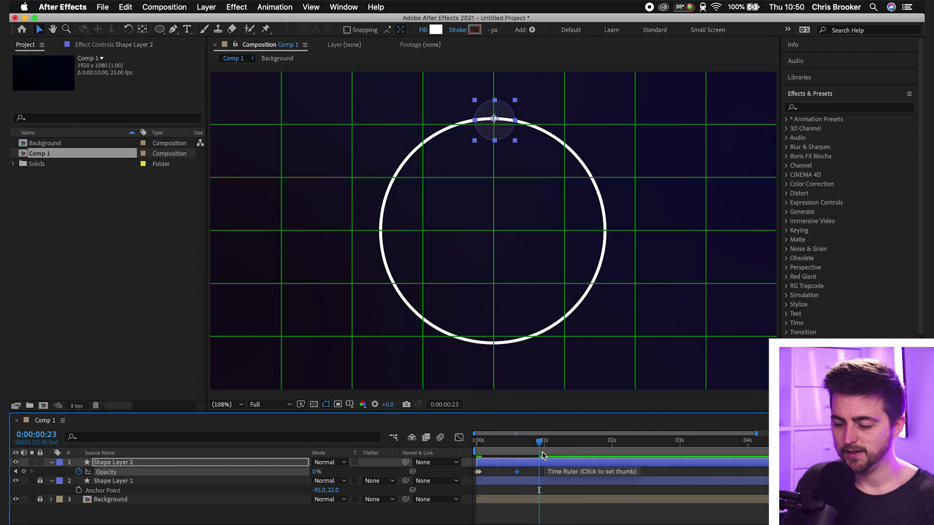
pyautogui.moveTo(541, 451); pyautogui.dragTo(425, 449)
pyautogui.press('super+apostrophe')
pyautogui.press('space')
pyautogui.press('space')
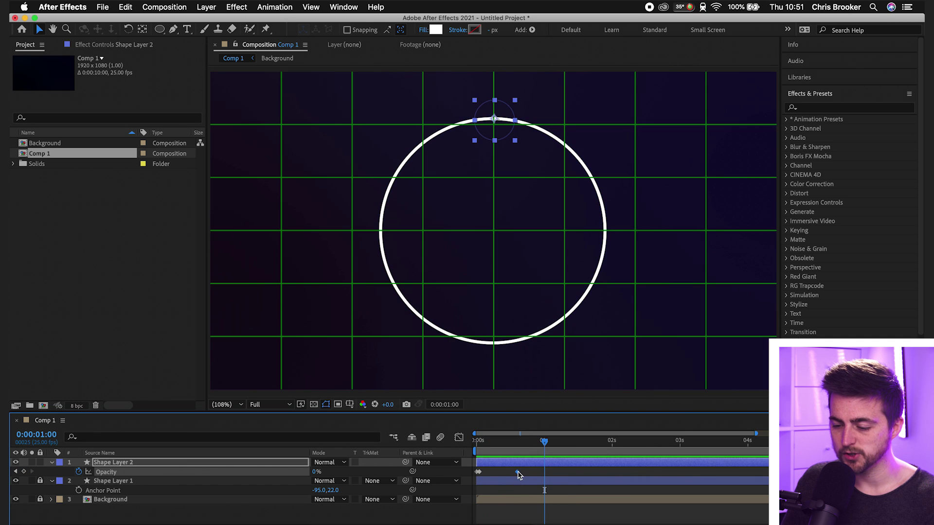
# Move the final 0% opacity keyframe to just past the 1-second mark and play back the slower fade.
pyautogui.moveTo(516, 472); pyautogui.dragTo(550, 474)
pyautogui.press('Home')
pyautogui.press('space')
pyautogui.press('space')
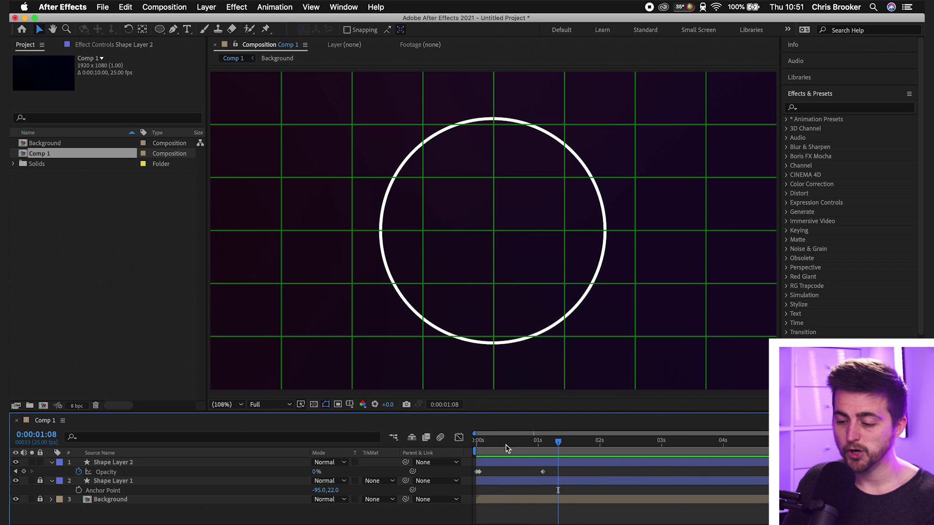
# Split the small circle's layer at 0:00:01:05 and delete the part after the split.
pyautogui.moveTo(533, 445); pyautogui.dragTo(550, 454)
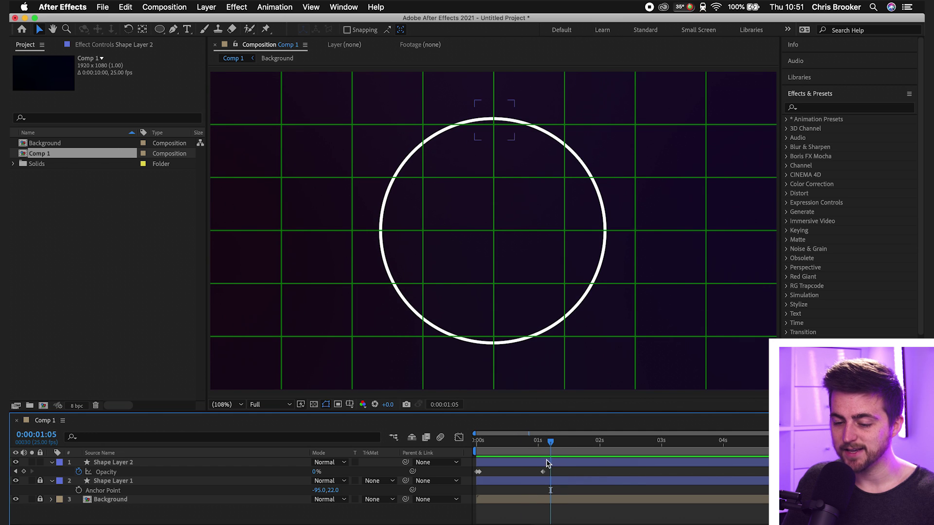
pyautogui.click(547, 465)
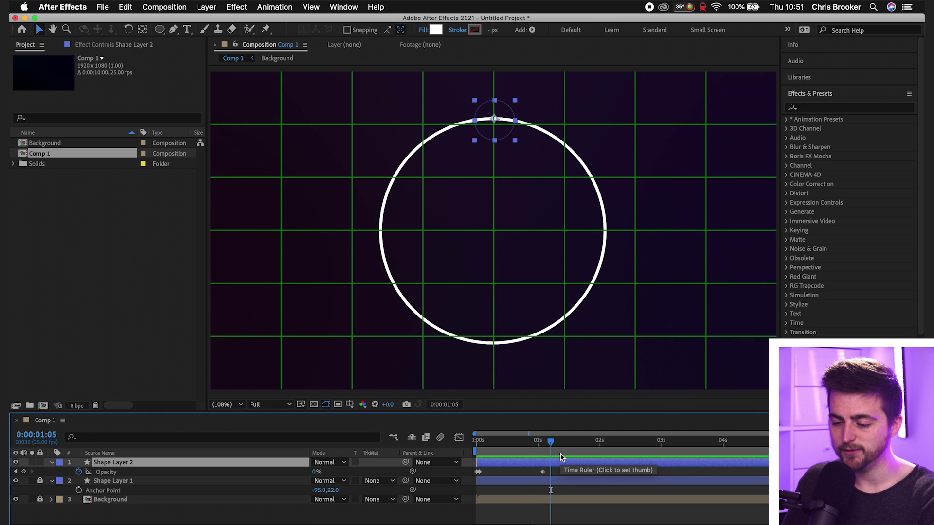
pyautogui.press('super+shift+d')
pyautogui.press('Delete')
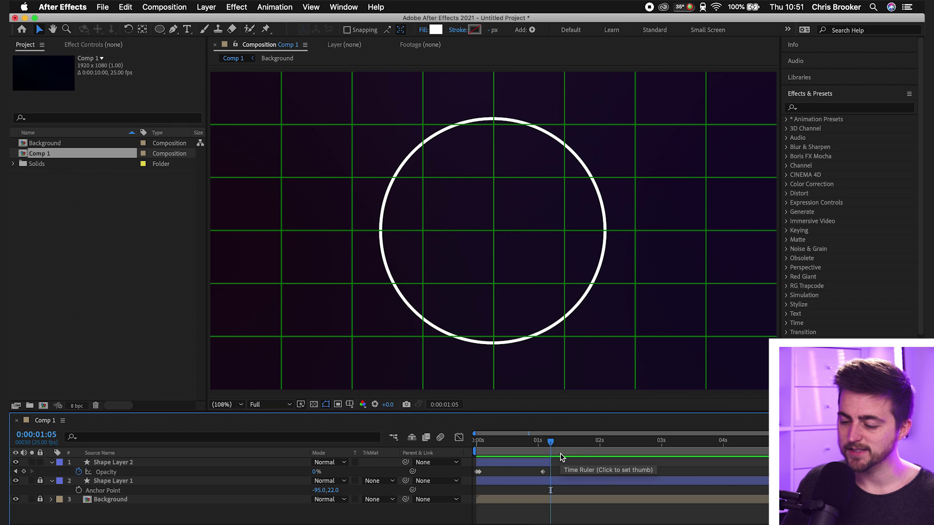
# Play back the trimmed small circle's fade from the start with the timeline zoomed in.
pyautogui.press('Home')
pyautogui.press('=')
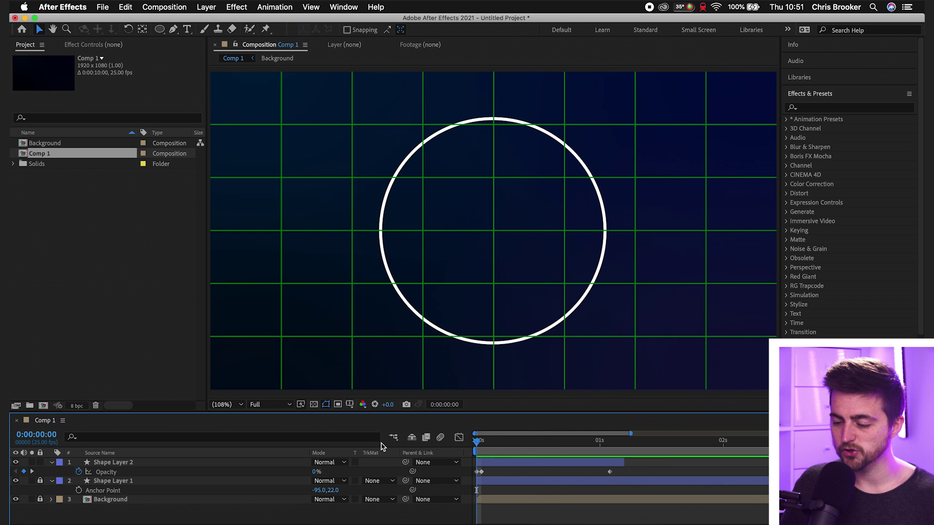
pyautogui.press('space')
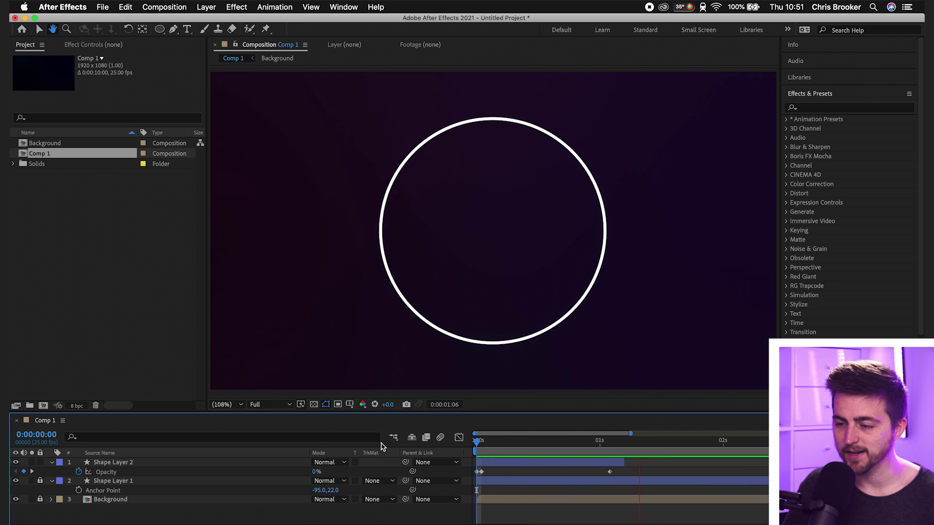
pyautogui.press('space')
pyautogui.press('Home')
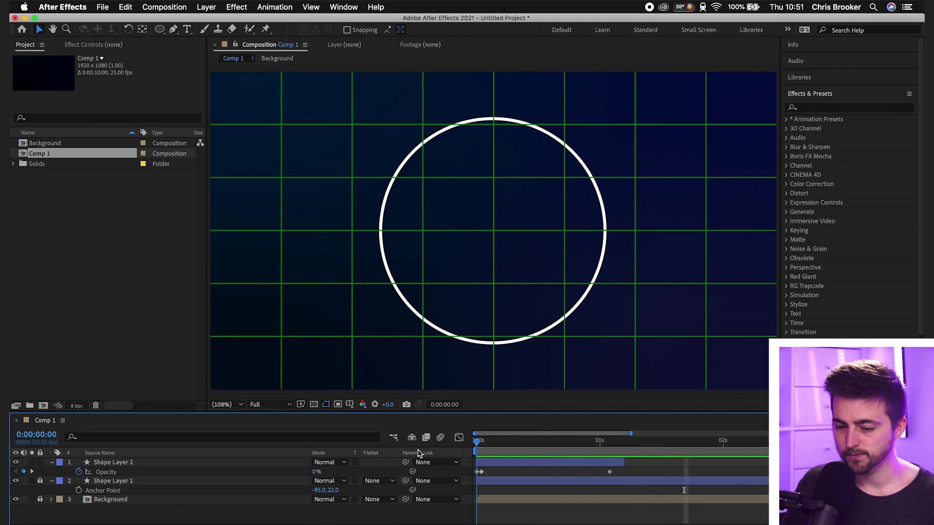
pyautogui.press('space')
pyautogui.press('space')
# Rename the small circle's layer Shape Layer 2 to Circle.
pyautogui.click(120, 461)
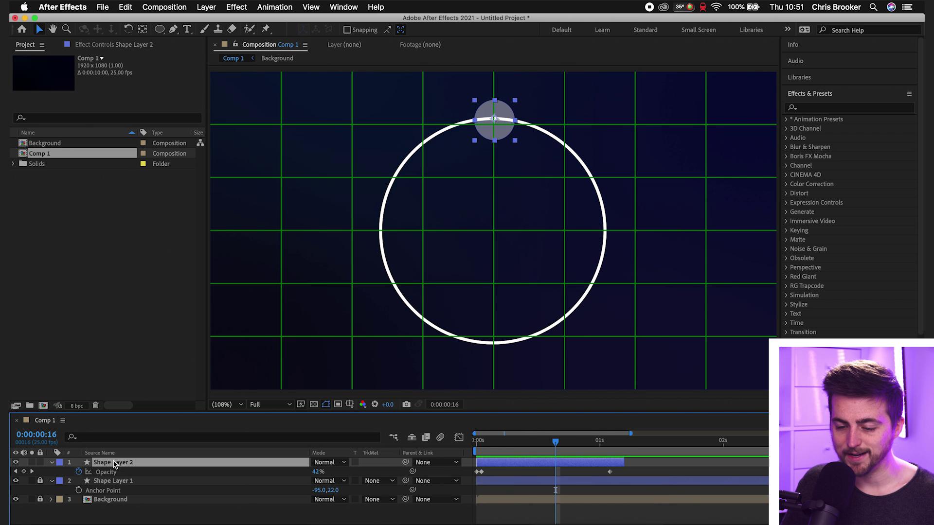
pyautogui.rightClick(119, 461)
pyautogui.click(146, 514)
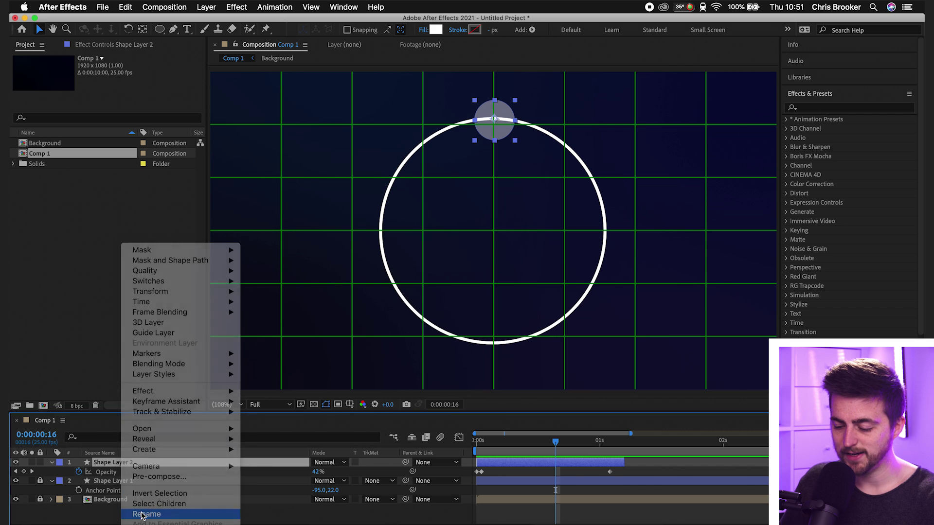
pyautogui.write('Circle')
pyautogui.press('Return')
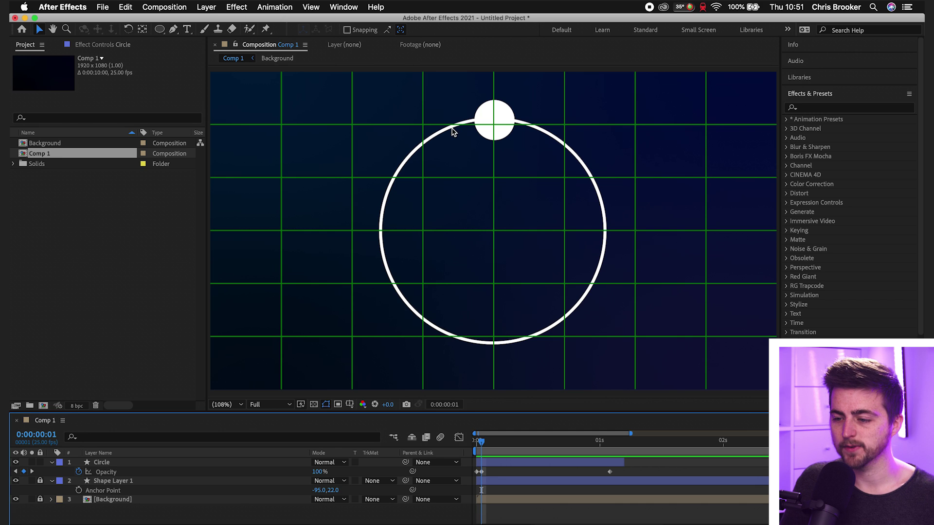
# Duplicate the Circle layer repeatedly until the copies run up to Circle 12.
pyautogui.click(108, 463)
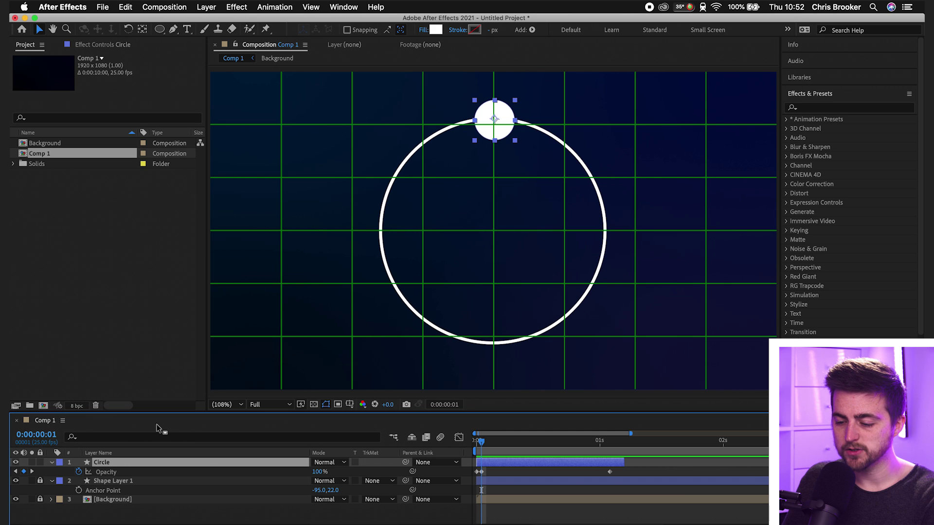
pyautogui.hotkey('ctrl', 'd')
pyautogui.hotkey('ctrl', 'd')
pyautogui.hotkey('ctrl', 'd')
pyautogui.hotkey('ctrl', 'd')
pyautogui.hotkey('ctrl', 'd')
pyautogui.hotkey('ctrl', 'd')
pyautogui.hotkey('ctrl', 'd')
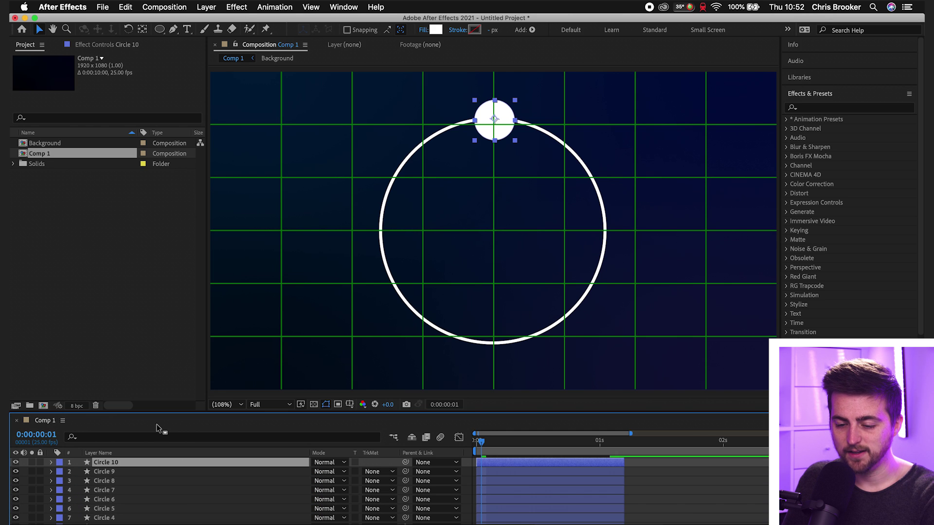
pyautogui.hotkey('ctrl', 'd')
pyautogui.hotkey('ctrl', 'd')
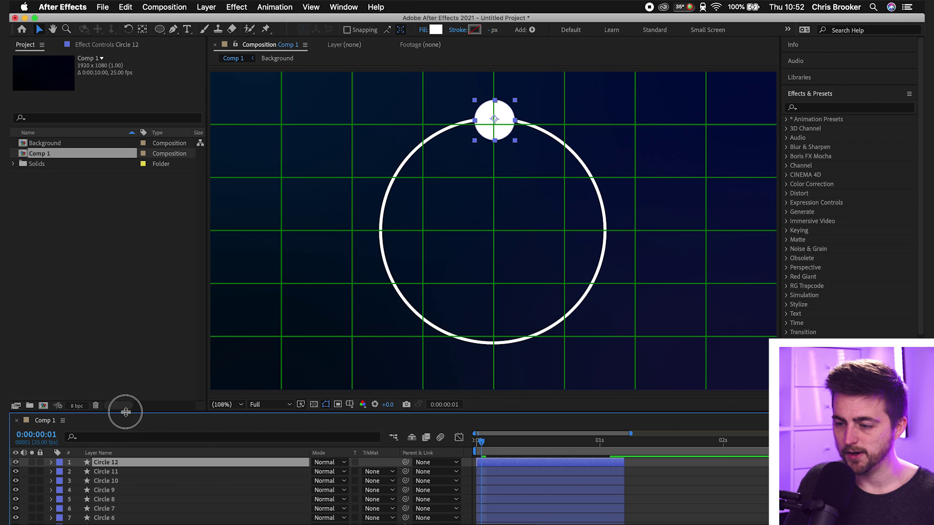
# Move Circle 2 clockwise along the ring to the first spot beside the top circle and go to 0:00:00:11.
pyautogui.moveTo(125, 412); pyautogui.dragTo(128, 374)
pyautogui.scroll(-3, 165, 487)
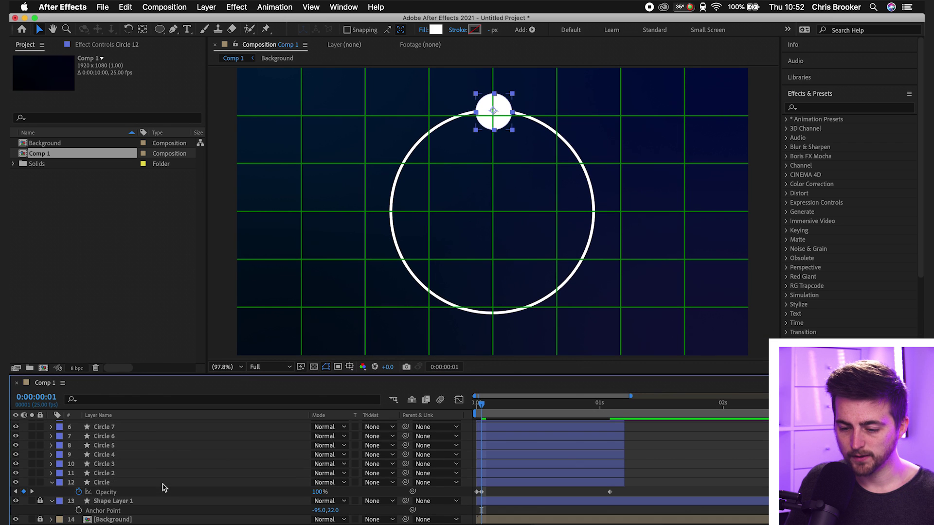
pyautogui.click(109, 474)
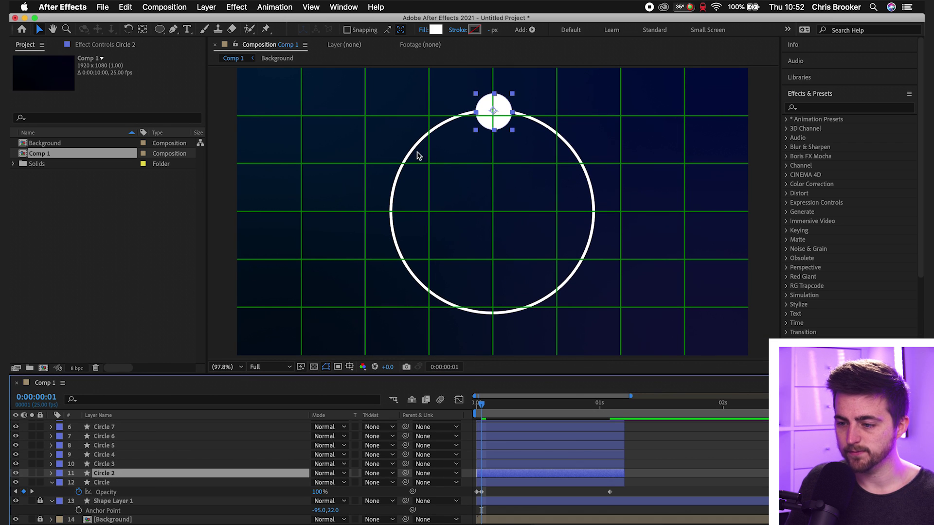
pyautogui.moveTo(497, 125); pyautogui.dragTo(551, 137)
pyautogui.click(546, 405)
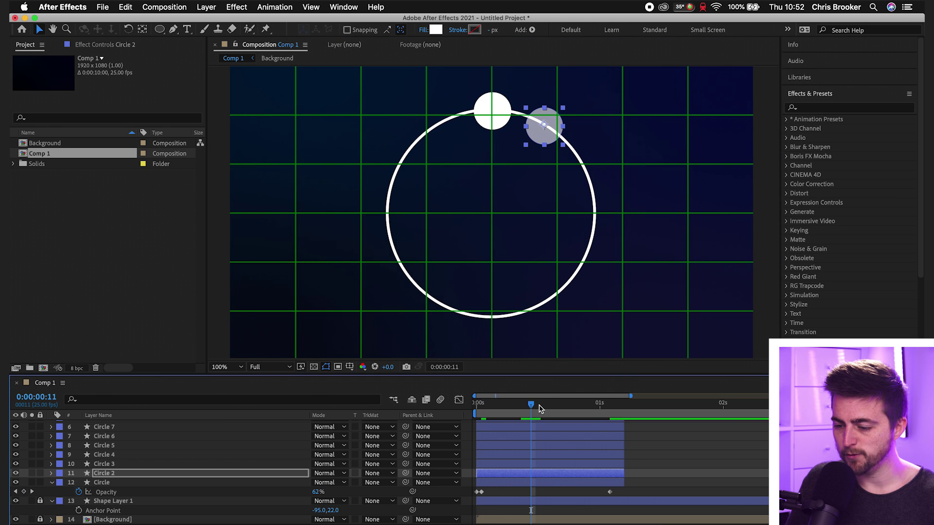
pyautogui.moveTo(546, 407); pyautogui.dragTo(531, 411)
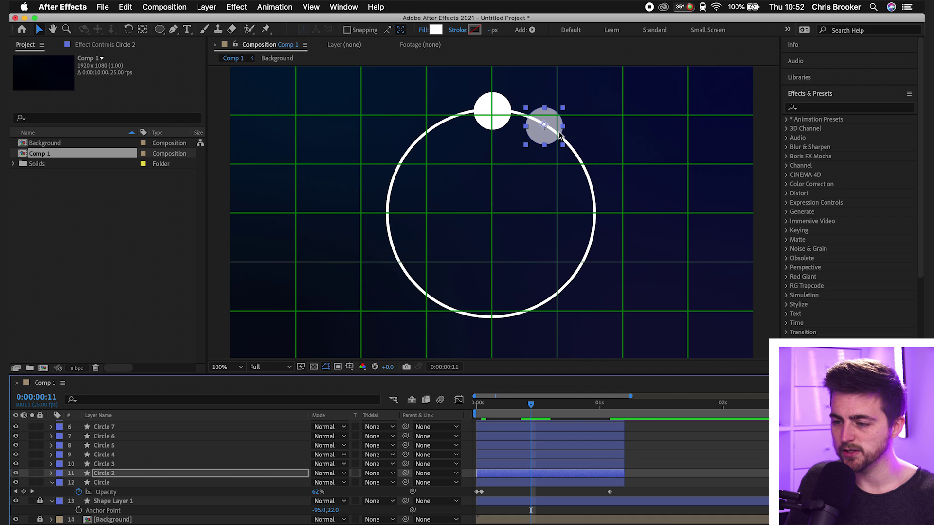
# Check Circle 2's placement up close, and move Circle 3 onto the ring at the following clockwise spot.
pyautogui.scroll(2, 559, 135)
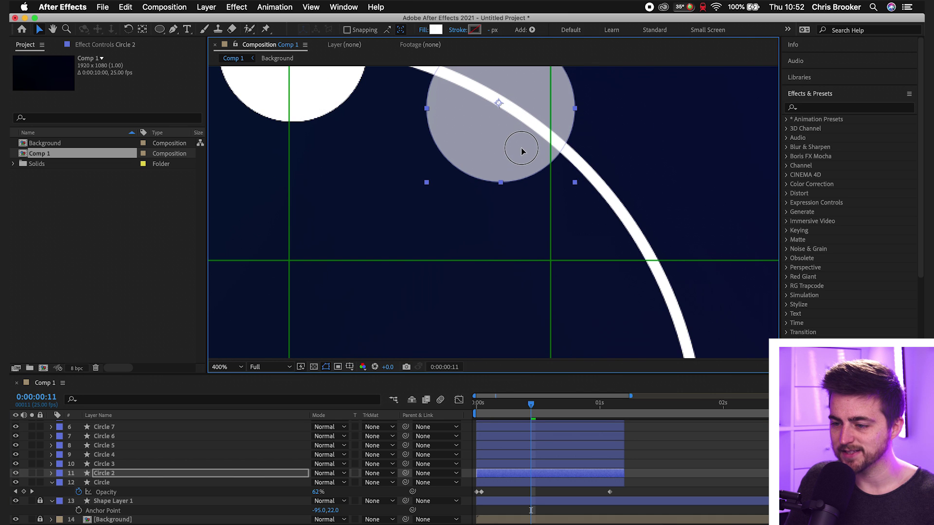
pyautogui.press('space')
pyautogui.moveTo(439, 135); pyautogui.dragTo(450, 208)
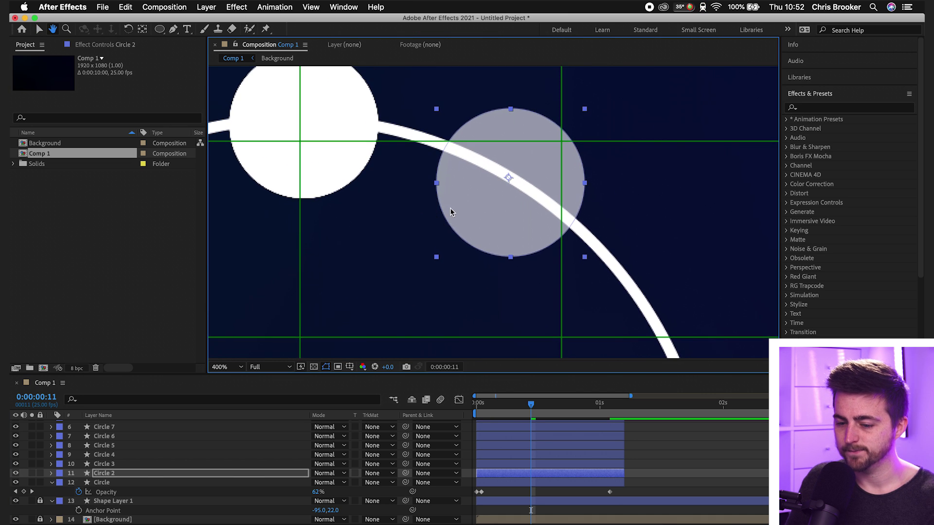
pyautogui.scroll(-1, 388, 154)
pyautogui.click(110, 463)
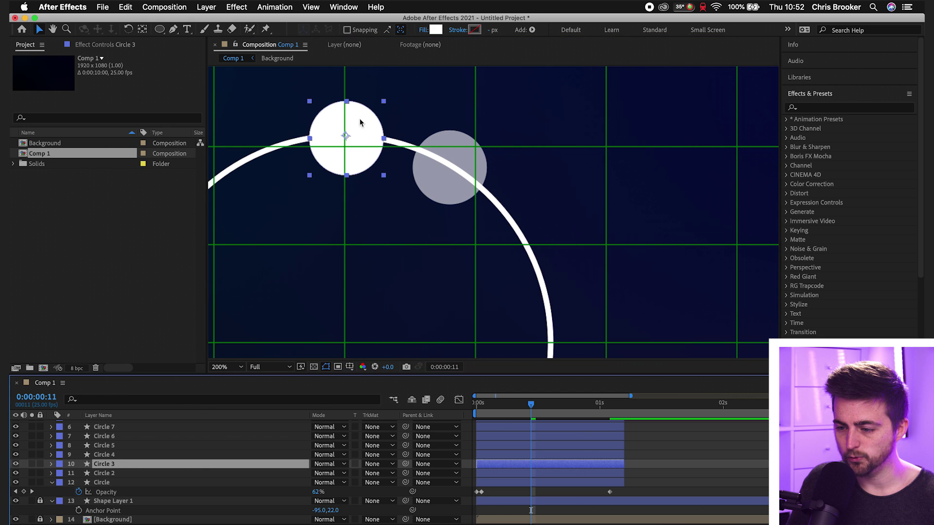
pyautogui.moveTo(360, 122); pyautogui.dragTo(542, 243)
# Move Circle 4 onto the ring's 3 o'clock point and nudge Circle 3 to even out the spacing.
pyautogui.click(114, 454)
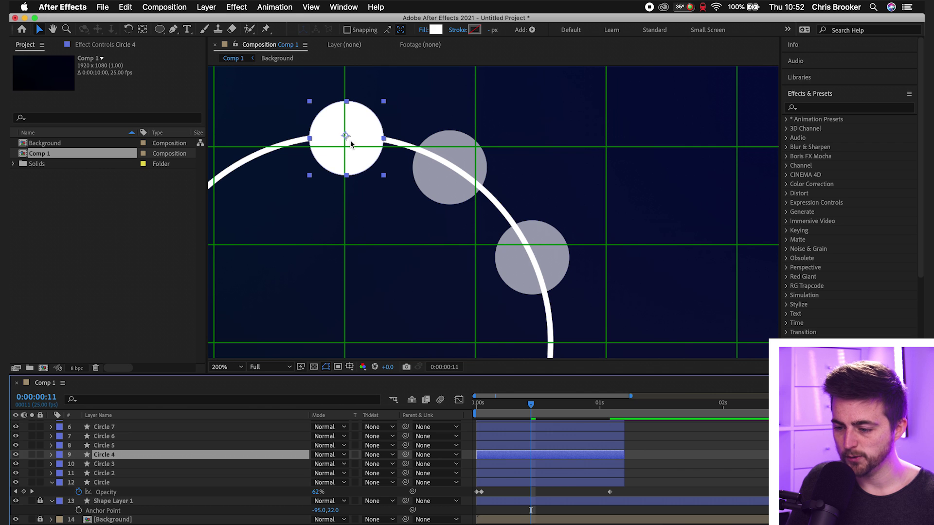
pyautogui.moveTo(350, 144); pyautogui.dragTo(555, 334)
pyautogui.click(453, 162)
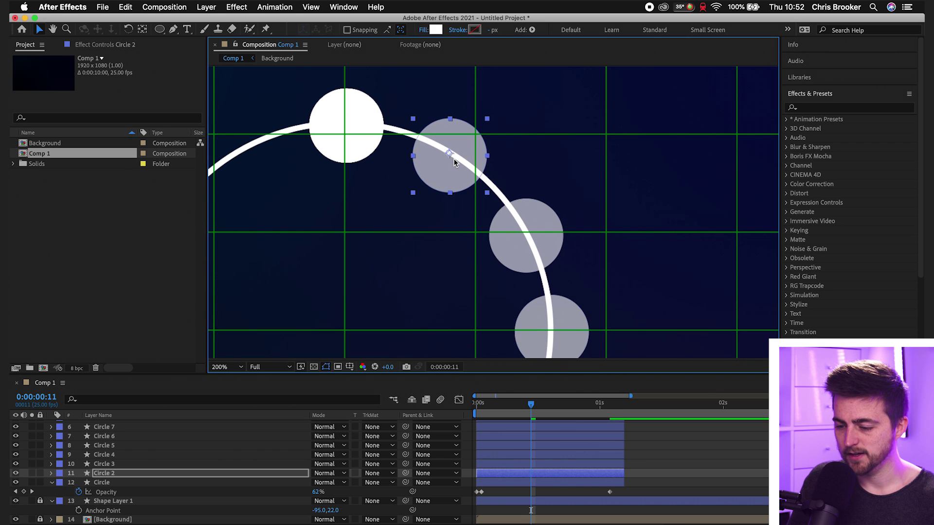
pyautogui.moveTo(529, 243); pyautogui.dragTo(527, 240)
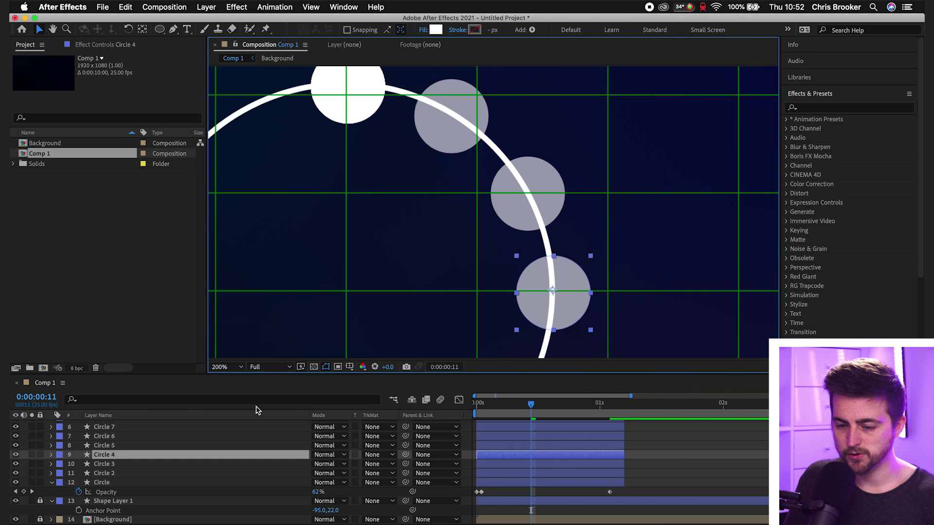
# Move Circle 5 onto the ring just below Circle 4.
pyautogui.click(117, 447)
pyautogui.moveTo(359, 98); pyautogui.dragTo(508, 267)
pyautogui.scroll(-1, 483, 242)
# Place Circles 6 to 12 clockwise around the rest of the ring, ending with Circle 12 beside the top circle.
pyautogui.click(117, 436)
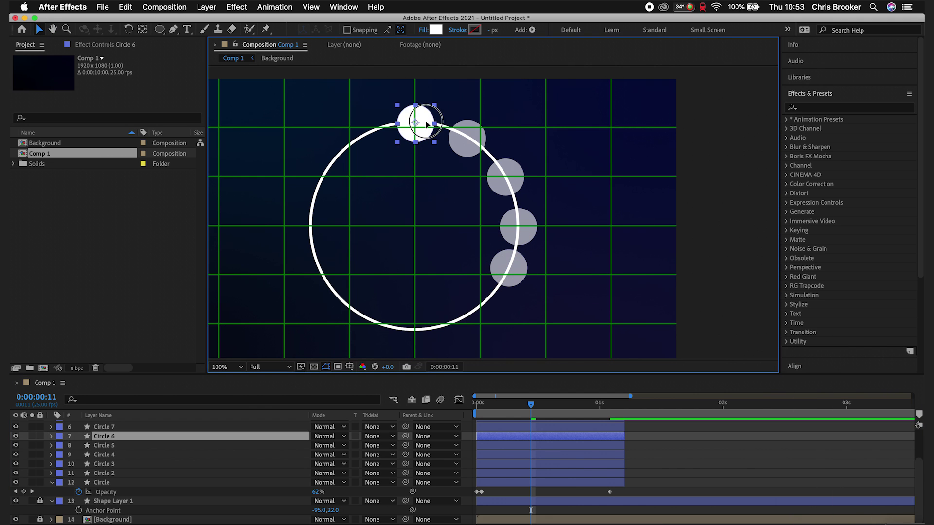
pyautogui.click(116, 429)
pyautogui.moveTo(424, 124); pyautogui.dragTo(373, 131)
pyautogui.scroll(3, 181, 461)
pyautogui.click(146, 462)
pyautogui.click(116, 452)
pyautogui.click(117, 443)
pyautogui.click(122, 434)
pyautogui.click(121, 425)
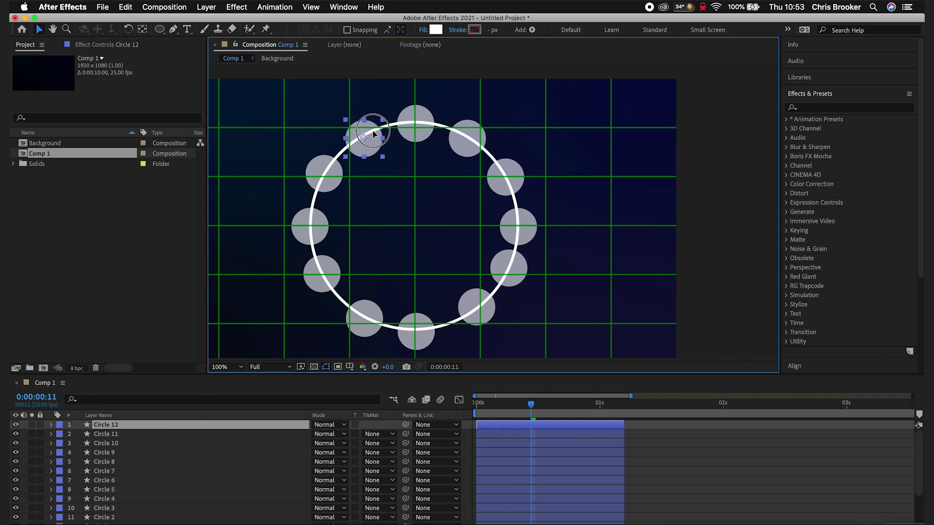
# Nudge the circles around the lower half of the ring, including Circle 9, and Circle 11 to even out the spacing.
pyautogui.click(416, 124)
pyautogui.moveTo(531, 404); pyautogui.dragTo(502, 407)
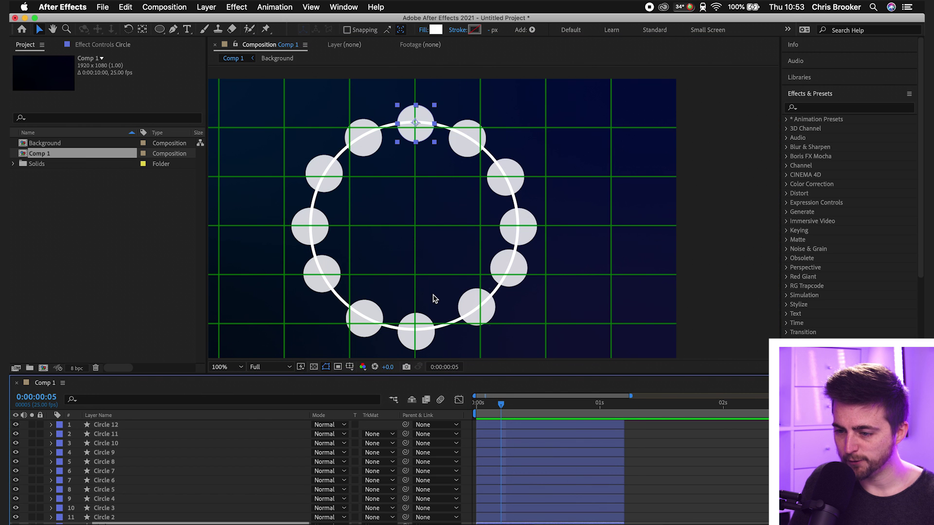
pyautogui.scroll(2, 434, 297)
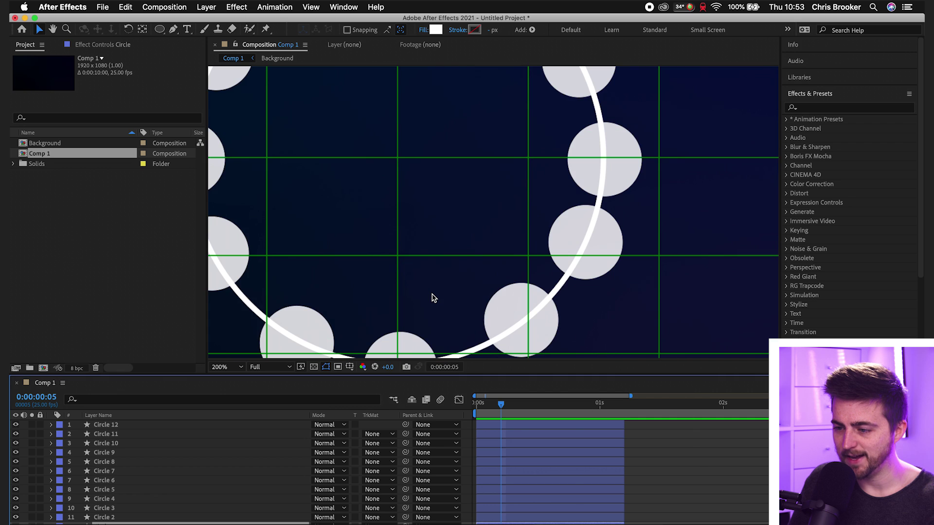
pyautogui.moveTo(542, 228); pyautogui.dragTo(566, 226)
pyautogui.moveTo(541, 287); pyautogui.dragTo(597, 187)
pyautogui.moveTo(548, 244); pyautogui.dragTo(531, 257)
pyautogui.moveTo(296, 184); pyautogui.dragTo(302, 202)
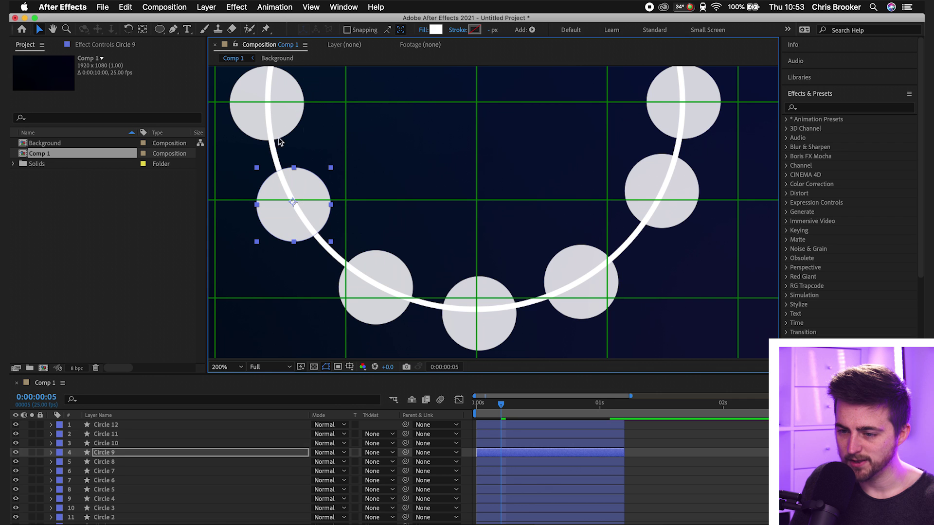
pyautogui.moveTo(270, 119); pyautogui.dragTo(273, 352)
# Play back the circles' fade from the start of the composition to check the ring layout.
pyautogui.press('space')
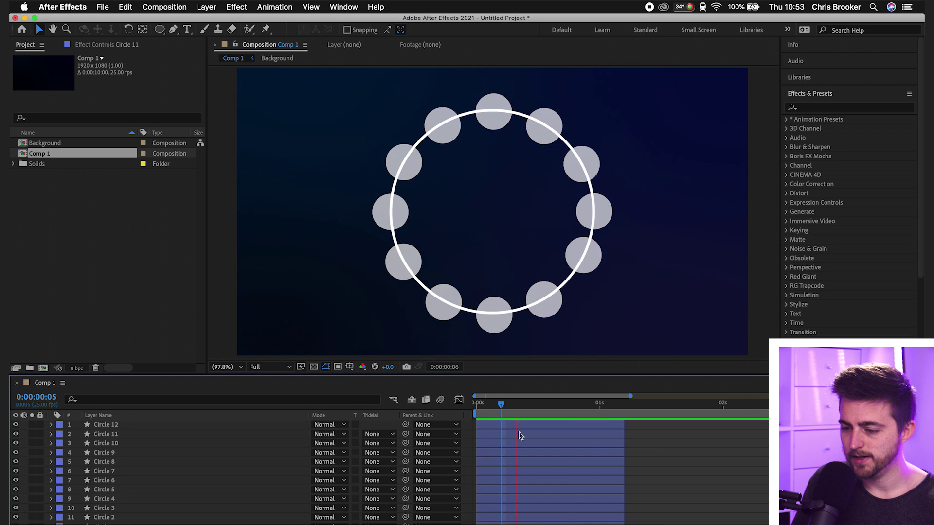
pyautogui.press('space')
pyautogui.click(501, 412)
pyautogui.moveTo(501, 412); pyautogui.dragTo(439, 414)
pyautogui.press('space')
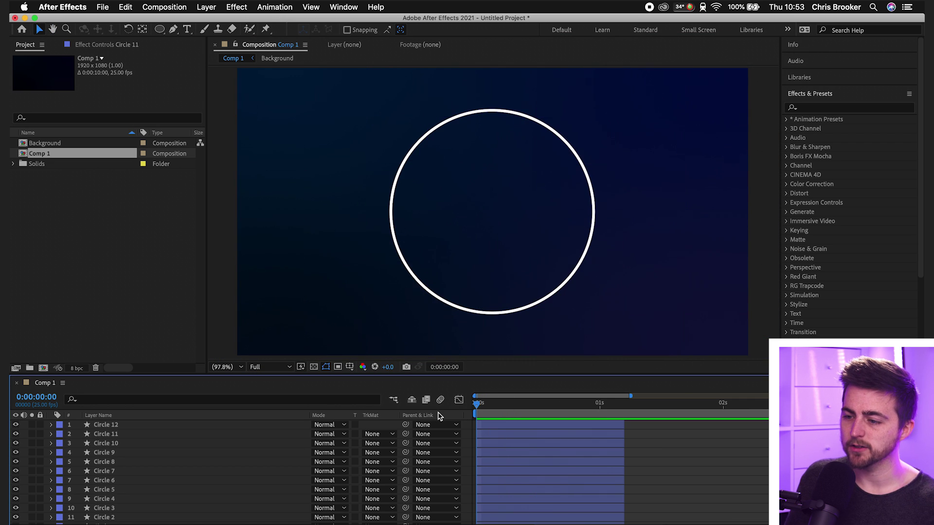
pyautogui.press('space')
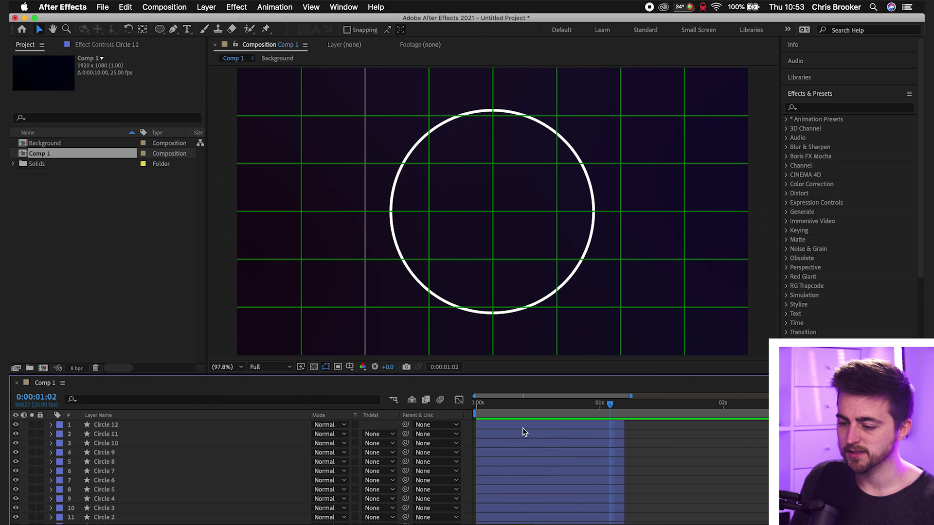
# Hide the Shape Layer 1 guide ring and preview the animation without it.
pyautogui.scroll(-2, 517, 467)
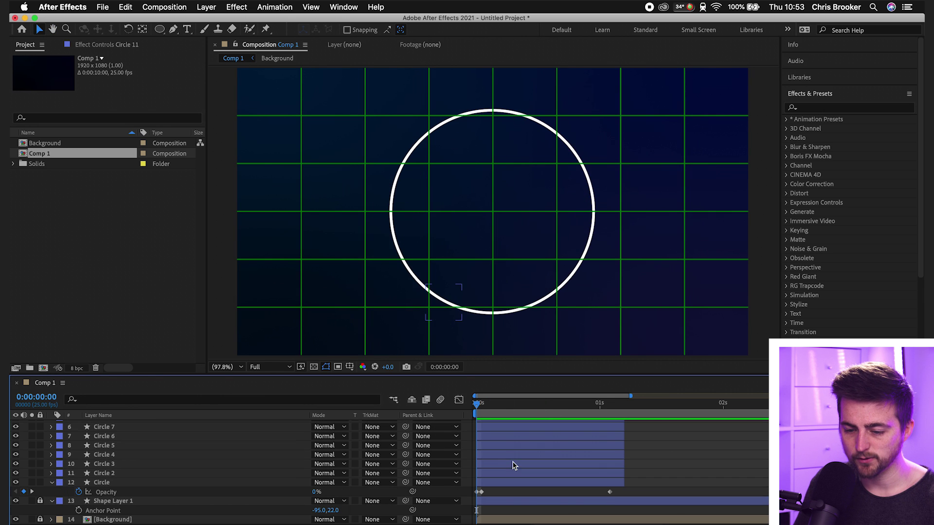
pyautogui.click(135, 501)
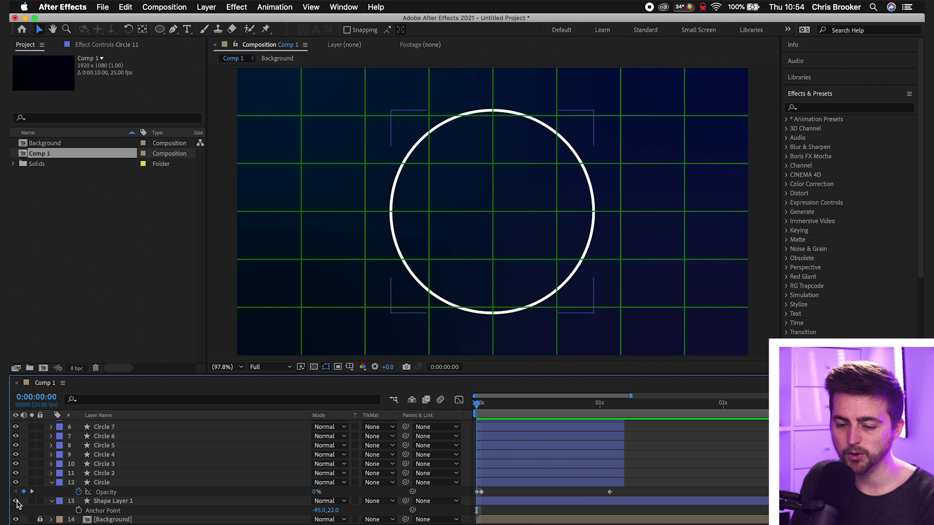
pyautogui.click(16, 501)
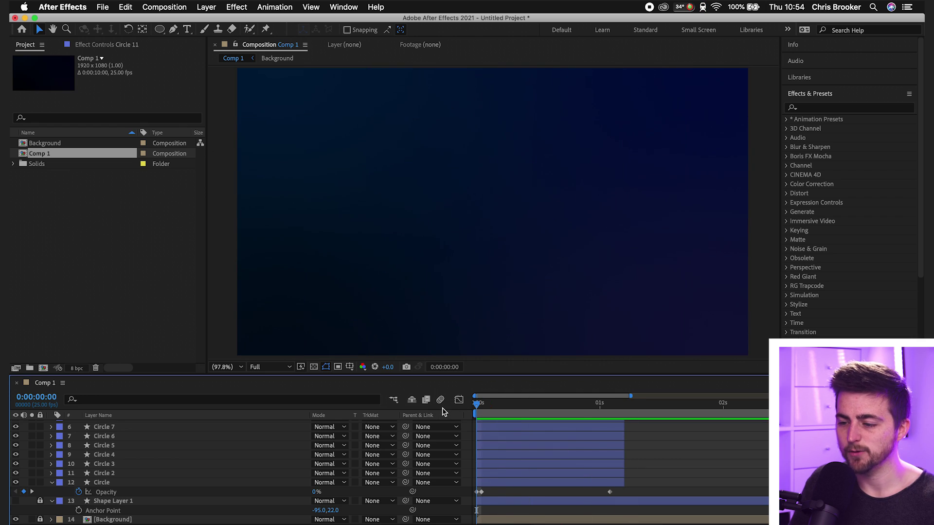
pyautogui.press('space')
pyautogui.moveTo(503, 406); pyautogui.dragTo(450, 409)
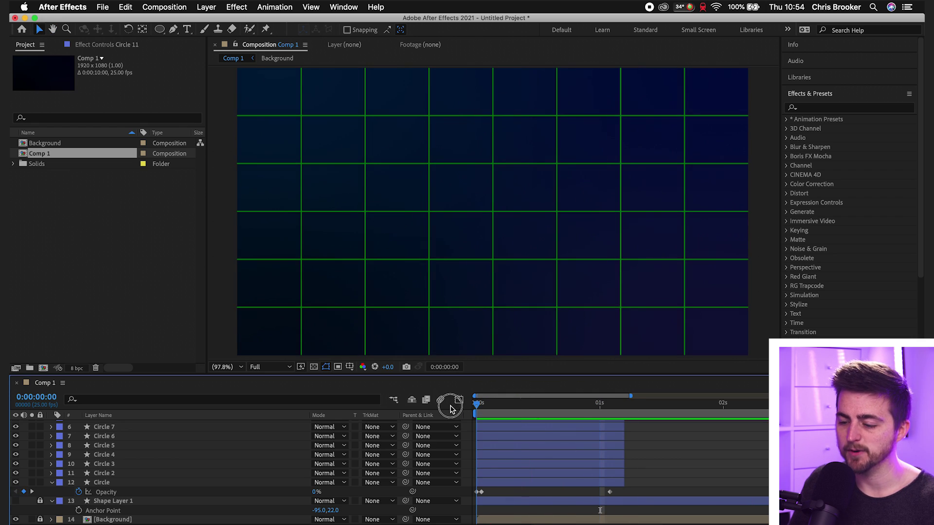
# Move Circle 2's layer bar to start at frame 2.
pyautogui.scroll(4, 509, 436)
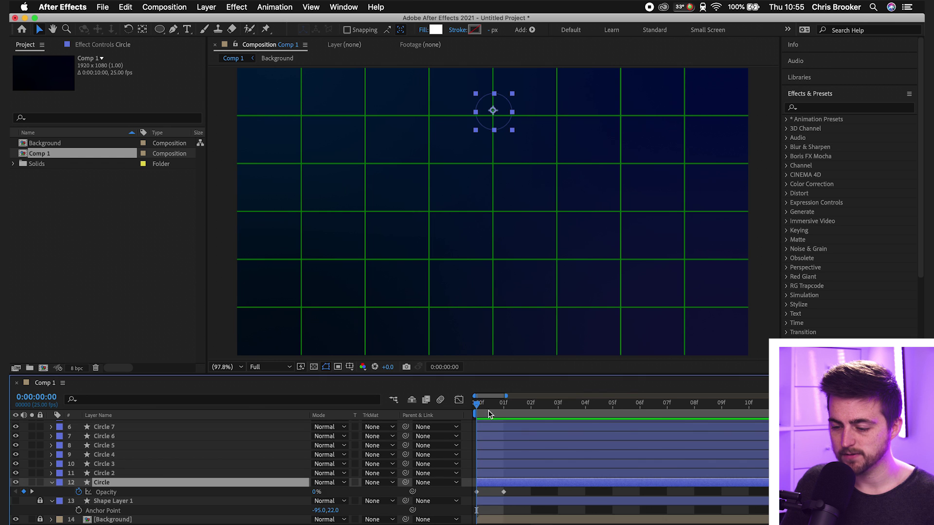
pyautogui.moveTo(490, 414); pyautogui.dragTo(467, 413)
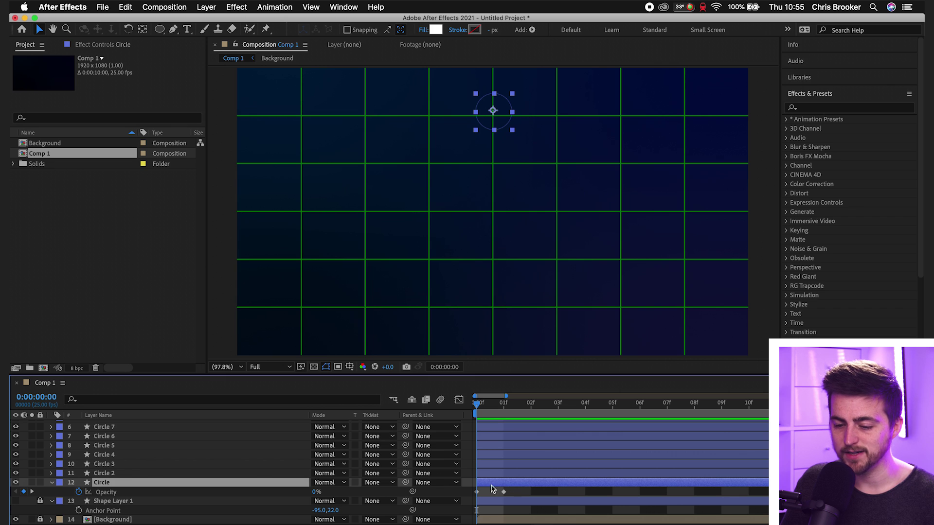
pyautogui.click(500, 474)
pyautogui.moveTo(503, 412); pyautogui.dragTo(526, 409)
pyautogui.moveTo(497, 477); pyautogui.dragTo(551, 475)
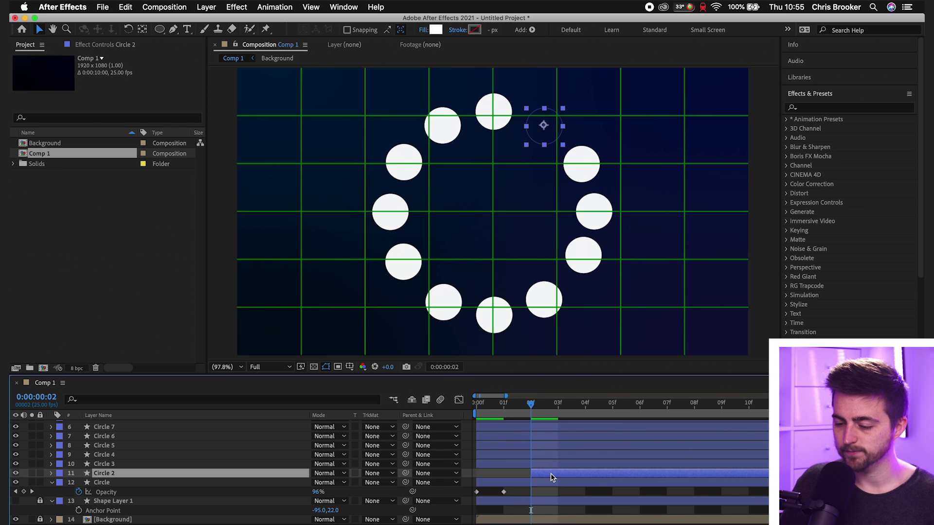
pyautogui.press('-')
# Stagger the layer bars of Circles 3, 4, 5 and 6 to start at frames 4, 6, 8 and 10.
pyautogui.click(491, 465)
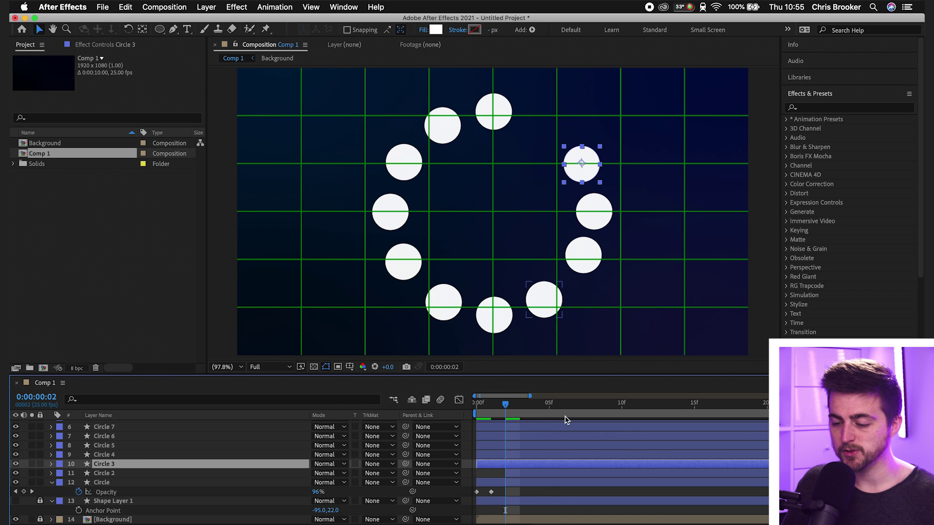
pyautogui.moveTo(499, 465); pyautogui.dragTo(553, 467)
pyautogui.moveTo(489, 456); pyautogui.dragTo(577, 457)
pyautogui.moveTo(496, 448); pyautogui.dragTo(605, 450)
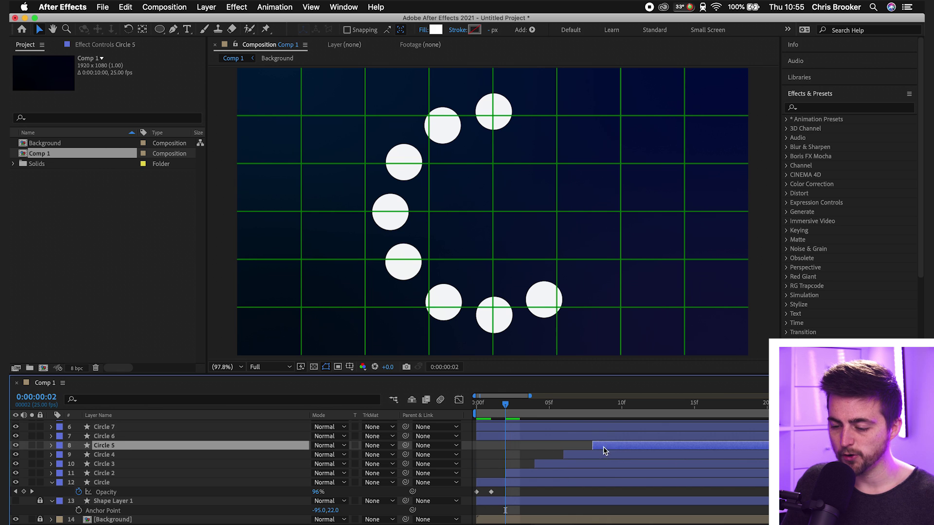
pyautogui.moveTo(496, 435); pyautogui.dragTo(635, 431)
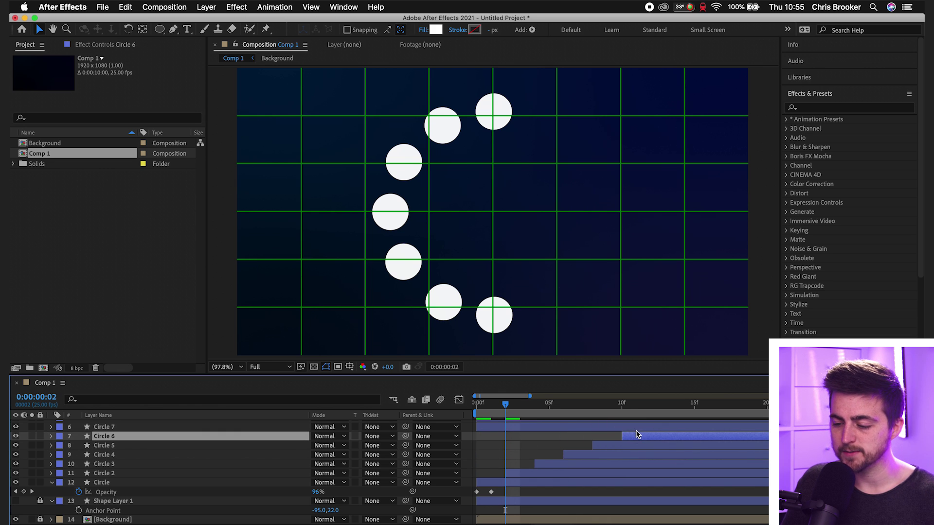
# Move the layer bars of Circles 7, 8 and 9 to start at frames 12, 14 and 16, and Circles 10 to 12 at frames 17, 19 and 21.
pyautogui.scroll(3, 635, 431)
pyautogui.moveTo(513, 465); pyautogui.dragTo(683, 474)
pyautogui.moveTo(517, 454); pyautogui.dragTo(706, 464)
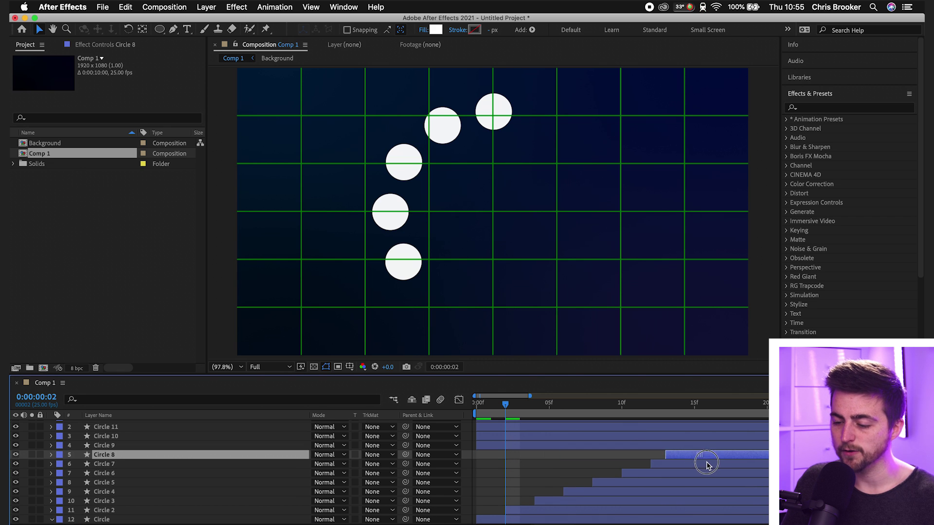
pyautogui.moveTo(506, 436); pyautogui.dragTo(708, 438)
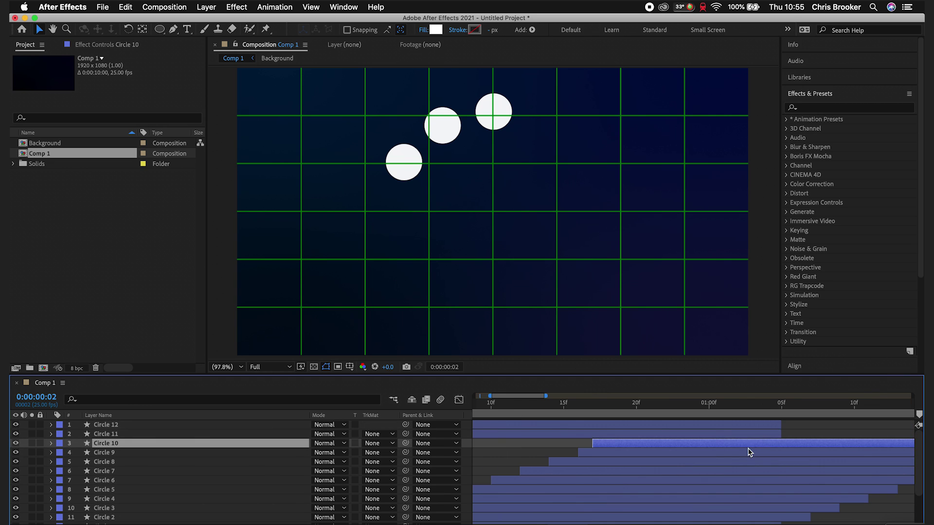
pyautogui.moveTo(555, 434); pyautogui.dragTo(705, 433)
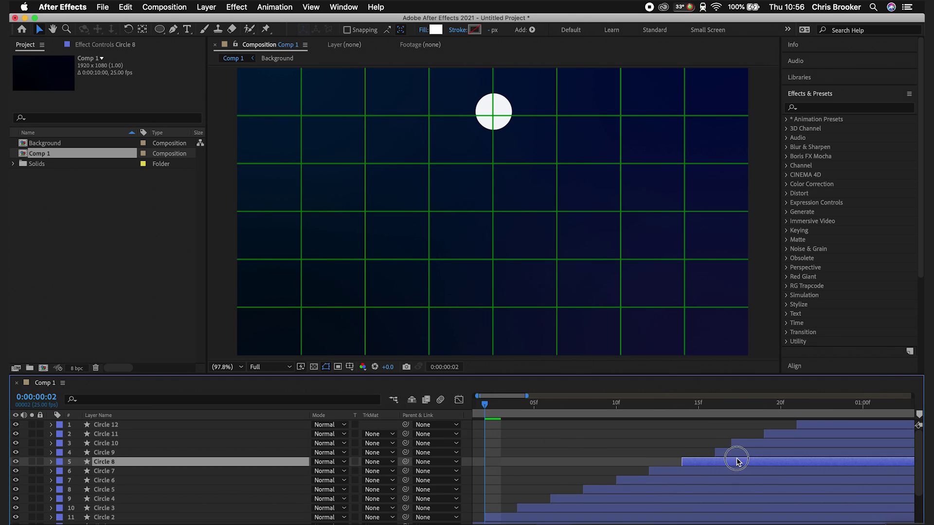
# Shift the layer bars of Circles 10, 11 and 12 together one frame later.
pyautogui.keyDown('shift'); pyautogui.click(758, 443); pyautogui.keyUp('shift')
pyautogui.moveTo(764, 445); pyautogui.dragTo(779, 446)
pyautogui.press('-')
pyautogui.press('-')
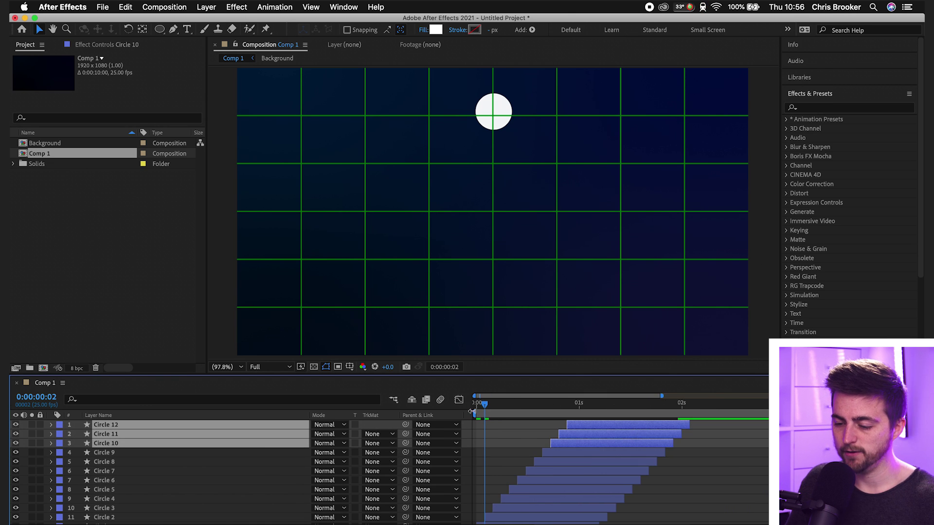
# Play back the staggered circle animation from the start and return to frame 0.
pyautogui.moveTo(475, 410); pyautogui.dragTo(436, 412)
pyautogui.press('space')
pyautogui.press('space')
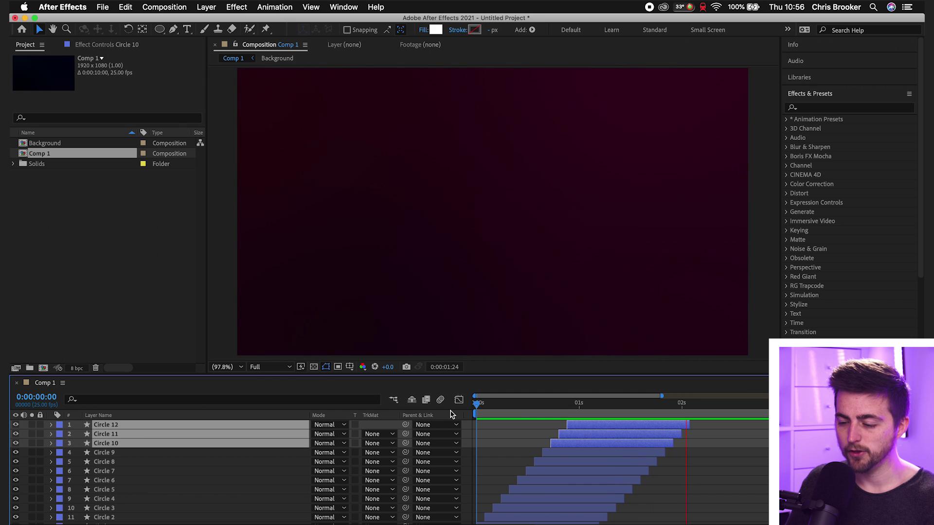
pyautogui.press('space')
pyautogui.moveTo(574, 407); pyautogui.dragTo(414, 416)
pyautogui.press('space')
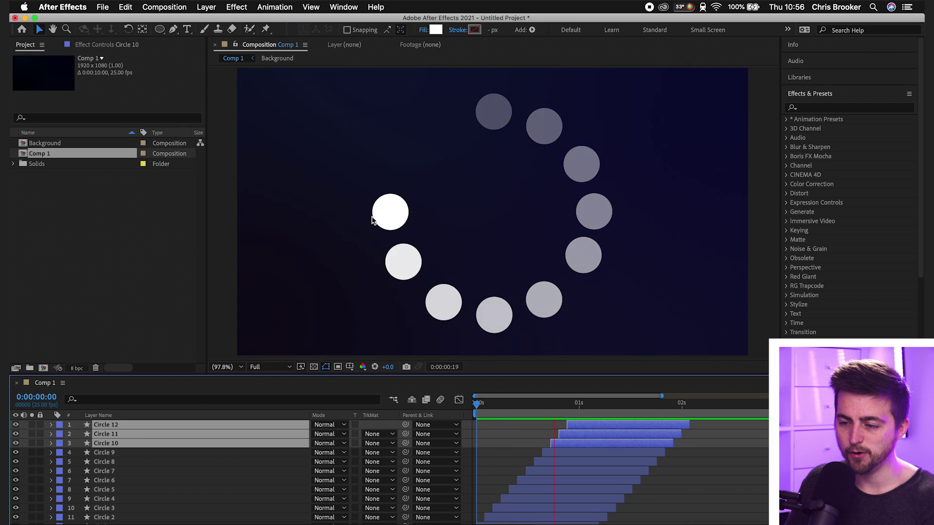
pyautogui.press('space')
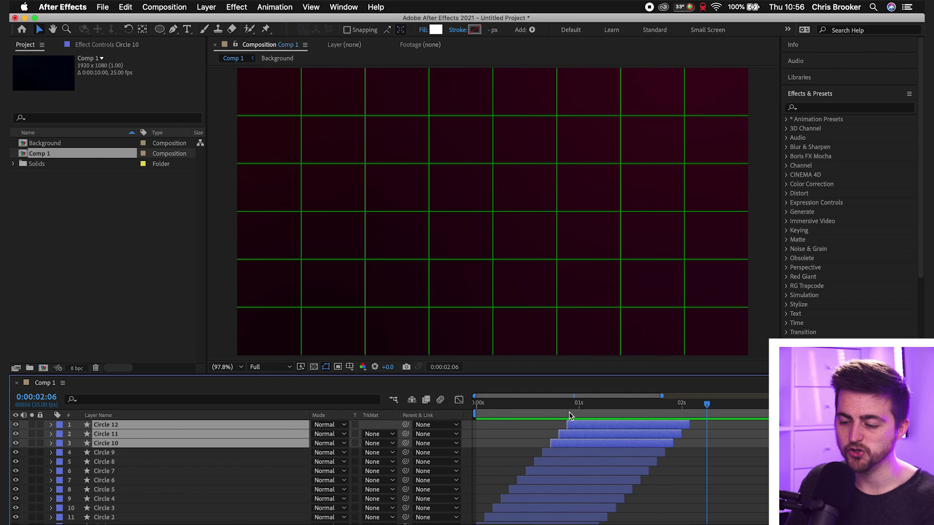
pyautogui.moveTo(567, 408); pyautogui.dragTo(402, 410)
# Pre-compose all twelve circle layers into a new composition named Loop.
pyautogui.scroll(-3, 121, 482)
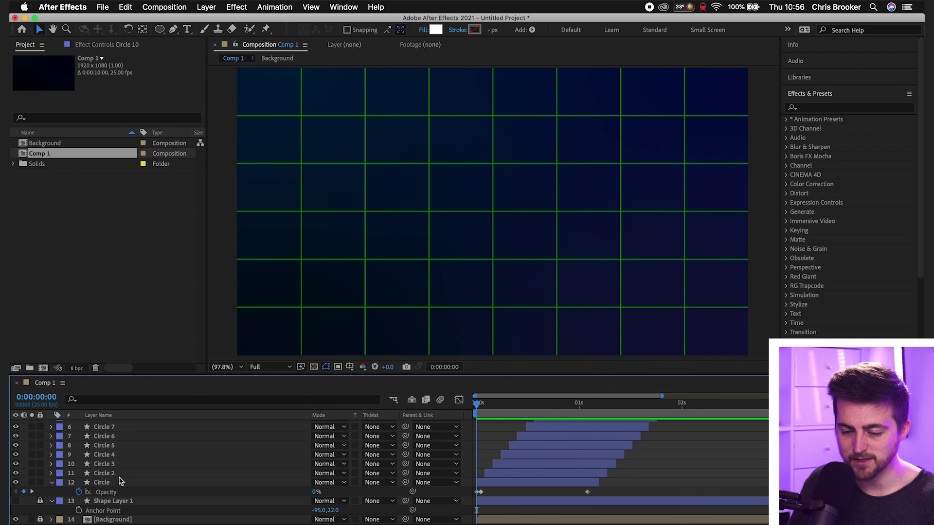
pyautogui.click(101, 483)
pyautogui.scroll(3, 103, 478)
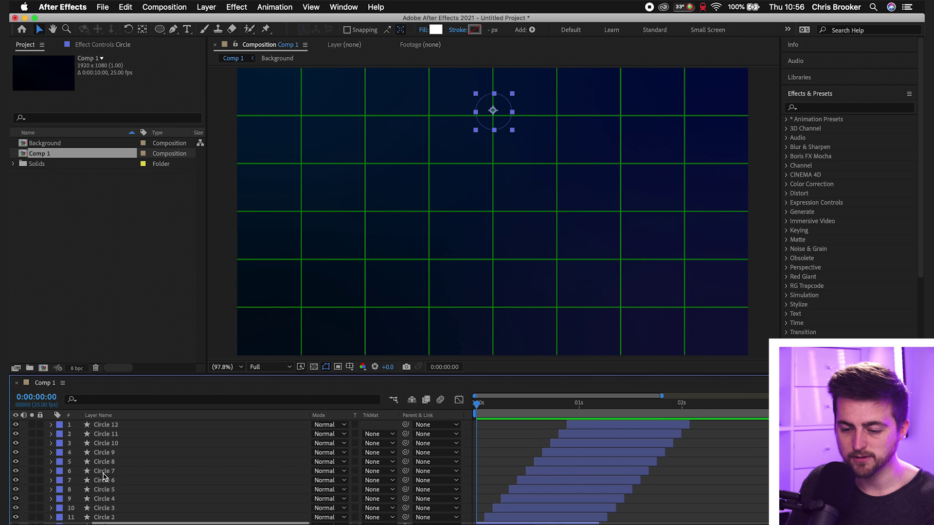
pyautogui.keyDown('shift'); pyautogui.click(112, 426); pyautogui.keyUp('shift')
pyautogui.rightClick(121, 428)
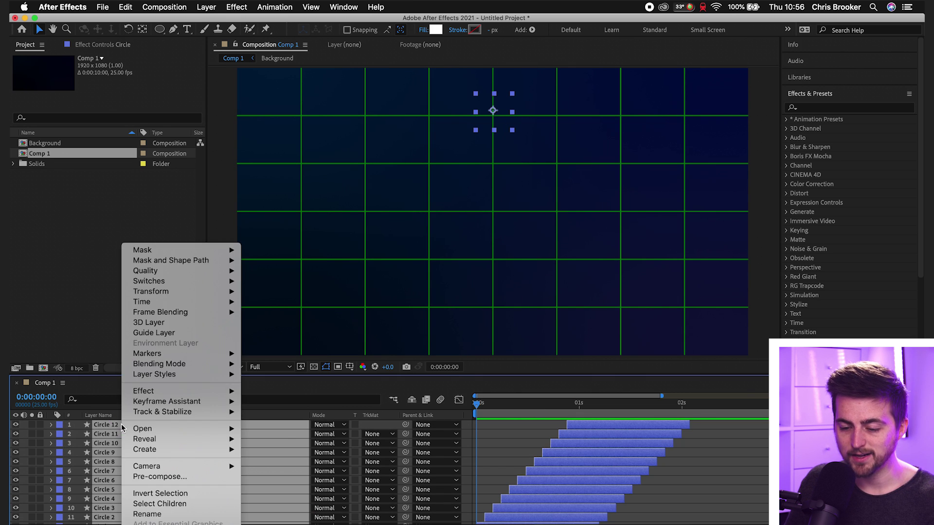
pyautogui.click(157, 476)
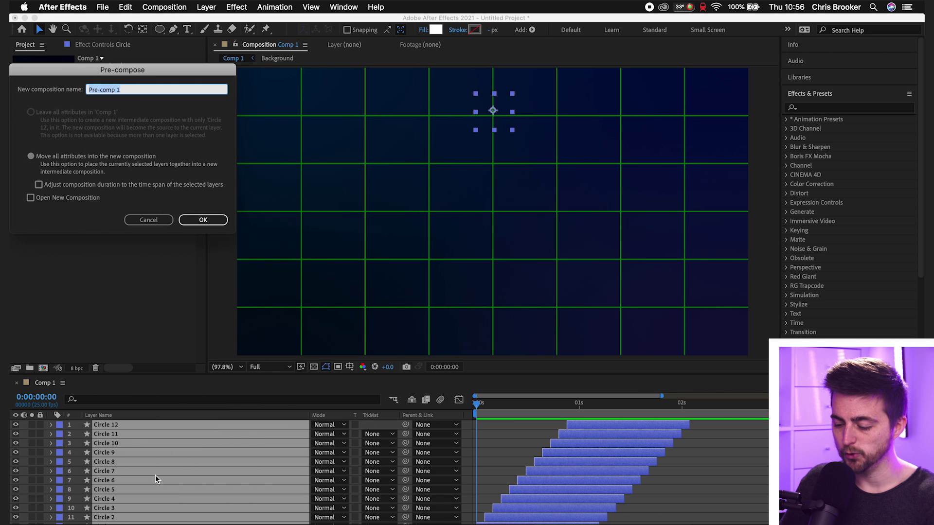
pyautogui.write('Loop')
pyautogui.press('Return')
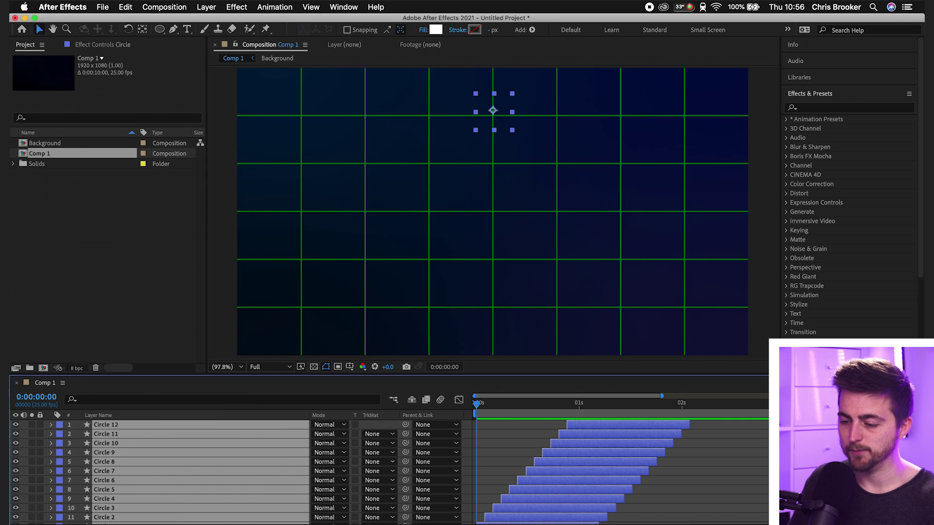
# Split the Loop layer at 0:00:02:00, delete the part after it, and preview the result.
pyautogui.moveTo(485, 413); pyautogui.dragTo(683, 414)
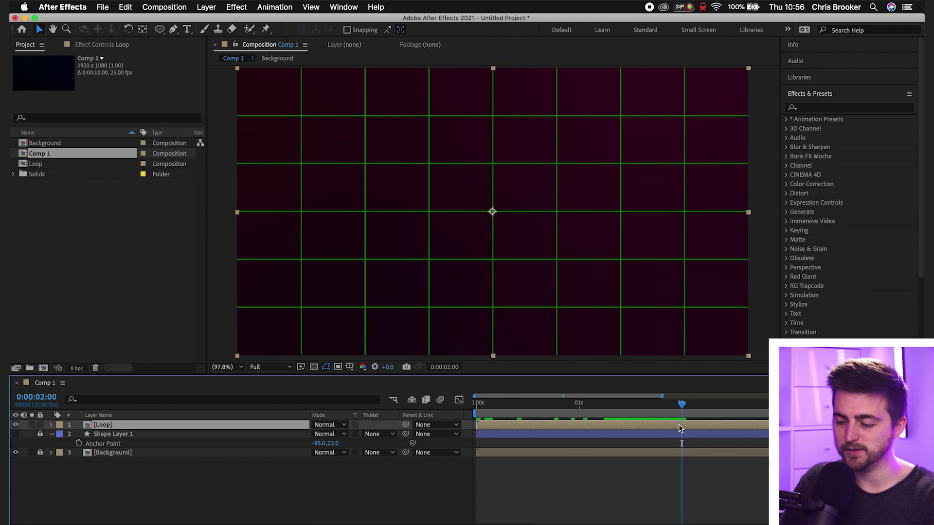
pyautogui.press('super+shift+d')
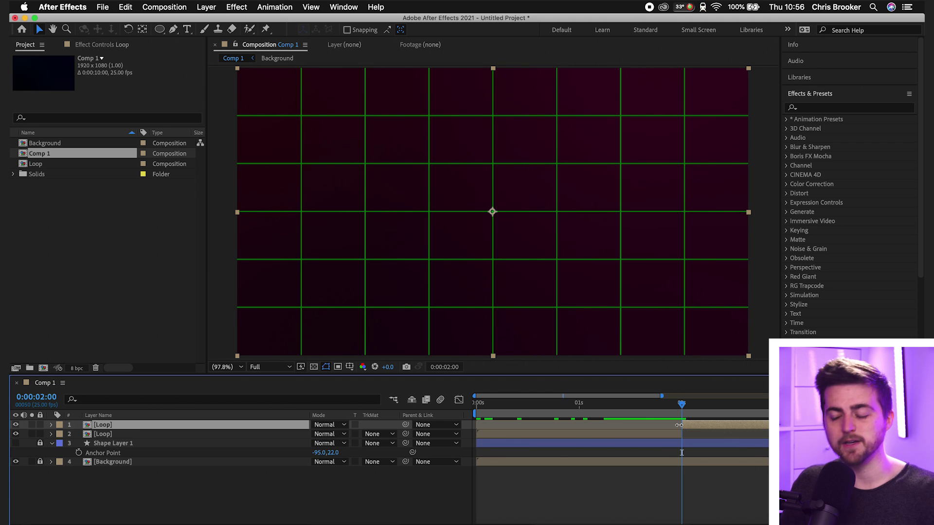
pyautogui.press('Delete')
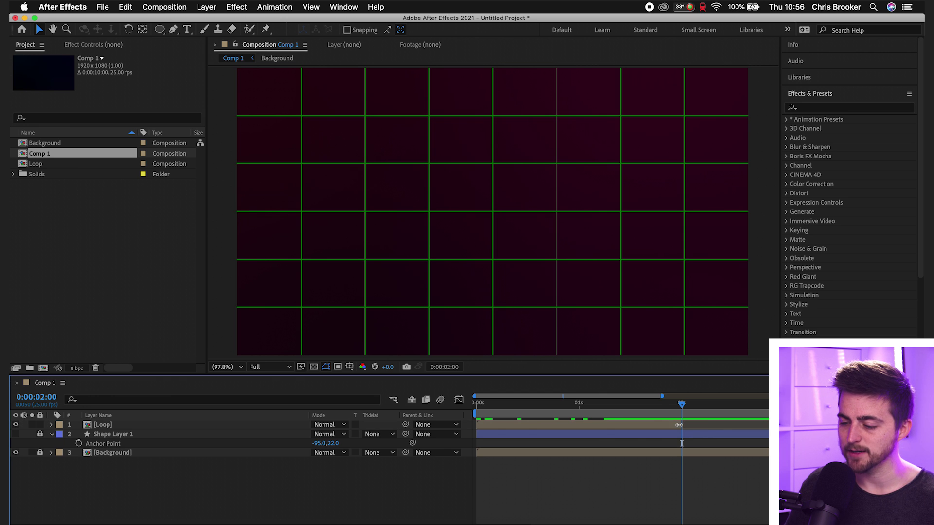
pyautogui.press('space')
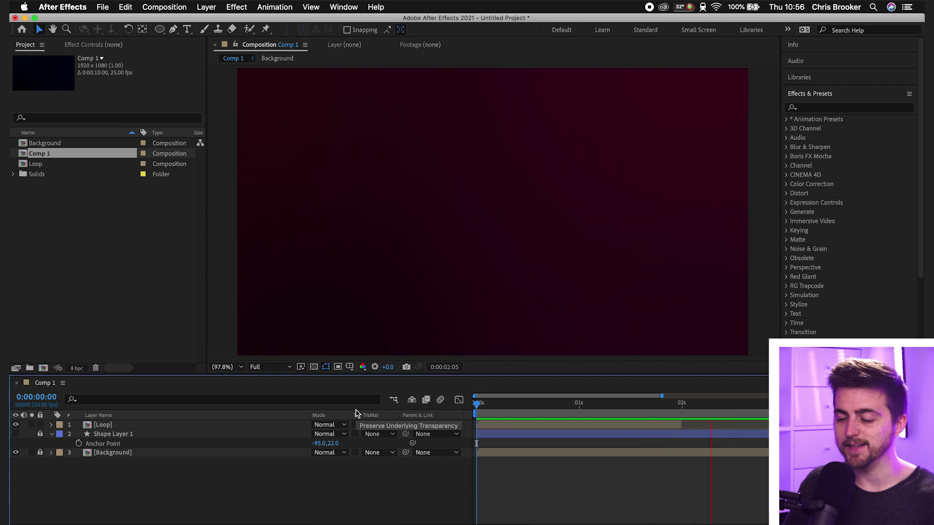
# Duplicate the Loop layer and move the copy to start at 0:00:01:00.
pyautogui.click(485, 424)
pyautogui.moveTo(518, 415); pyautogui.dragTo(465, 414)
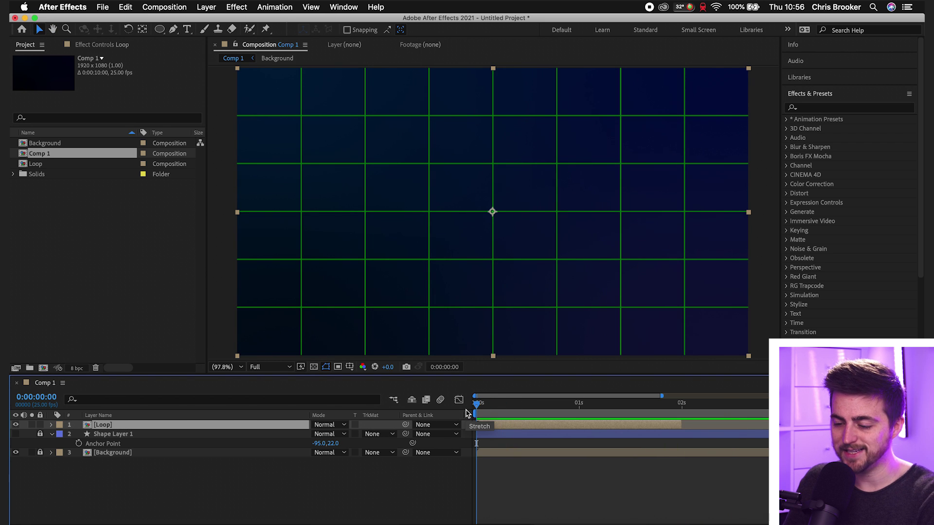
pyautogui.press('super+d')
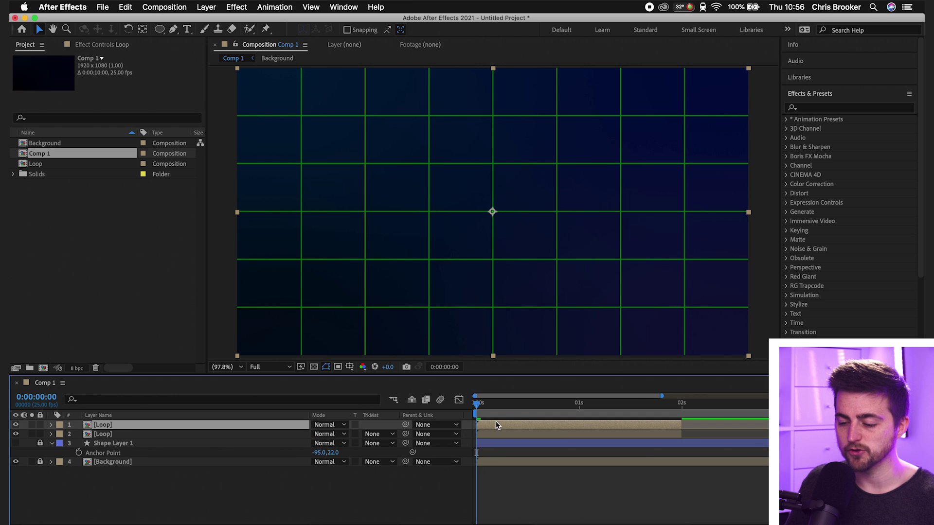
pyautogui.moveTo(513, 423); pyautogui.dragTo(622, 419)
pyautogui.moveTo(554, 403); pyautogui.dragTo(608, 428)
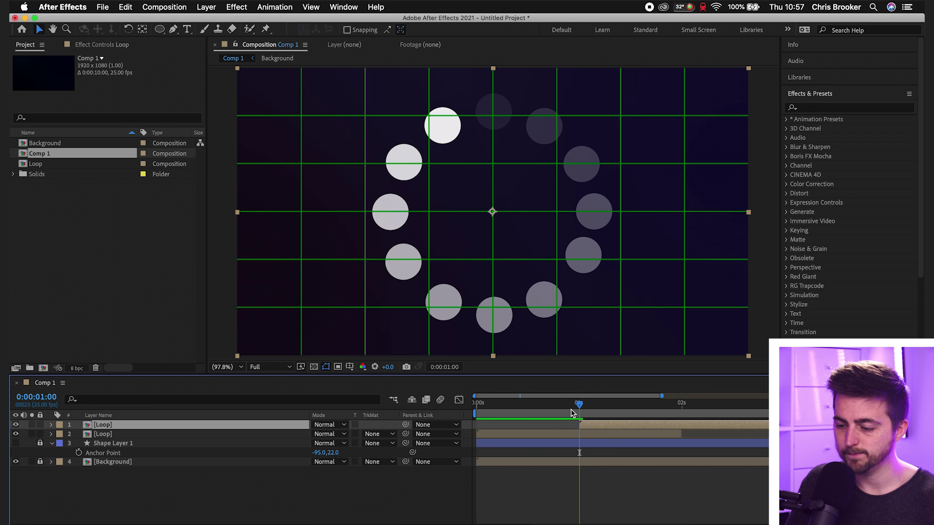
# Play back the two overlapping Loop layers to check the transition around 0:00:01:00.
pyautogui.press('space')
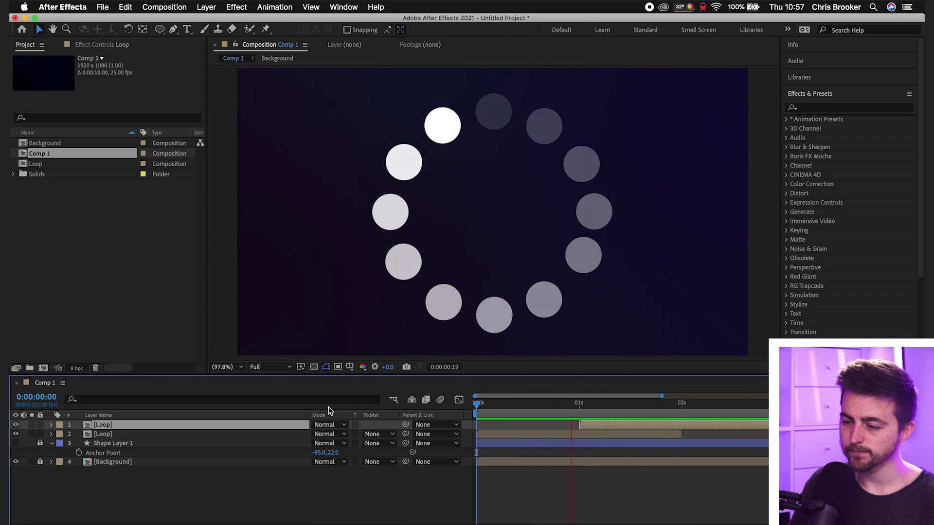
pyautogui.press('space')
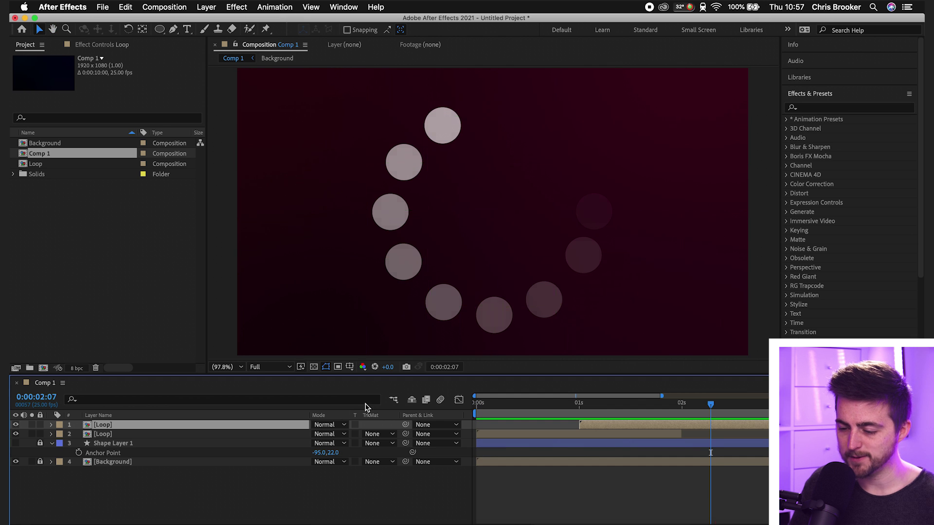
pyautogui.press('space')
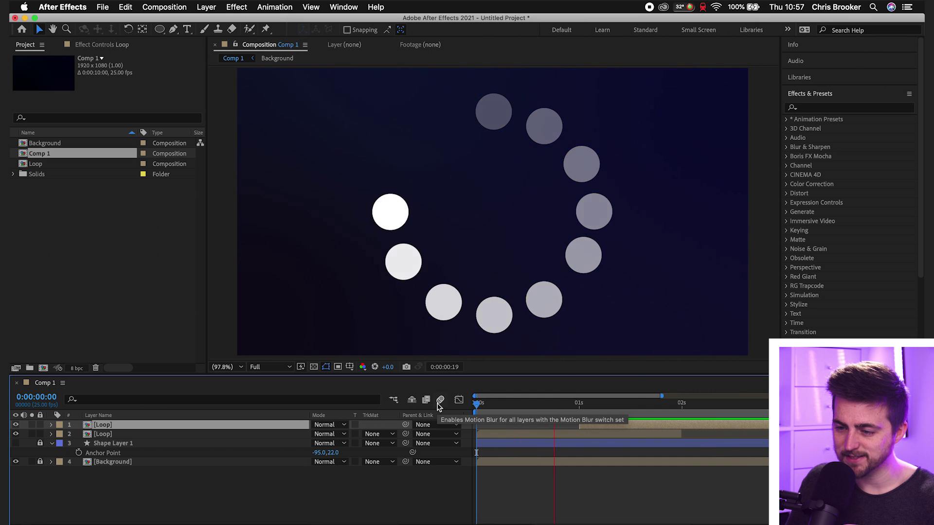
pyautogui.press('space')
# Move the copied Loop layer one frame earlier to start at 0:00:00:24, and preview the transition.
pyautogui.click(579, 403)
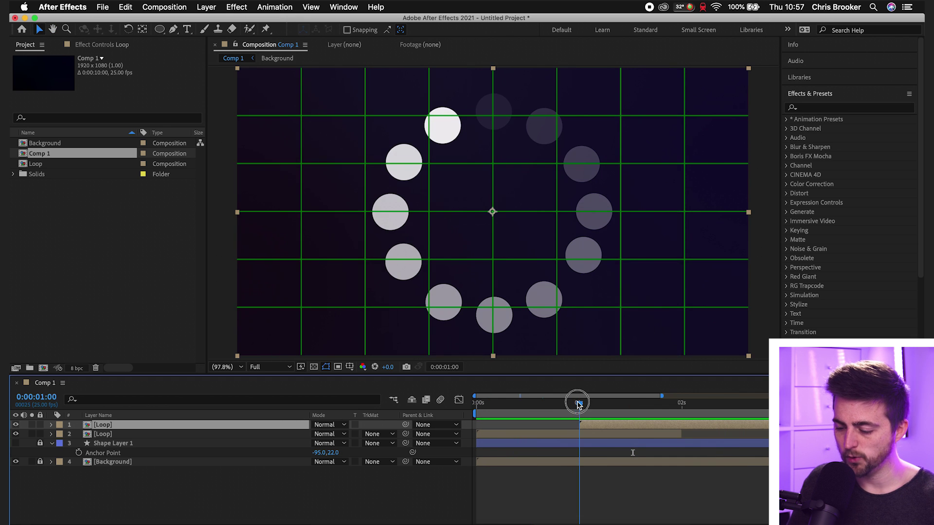
pyautogui.press('=')
pyautogui.moveTo(577, 403); pyautogui.dragTo(571, 404)
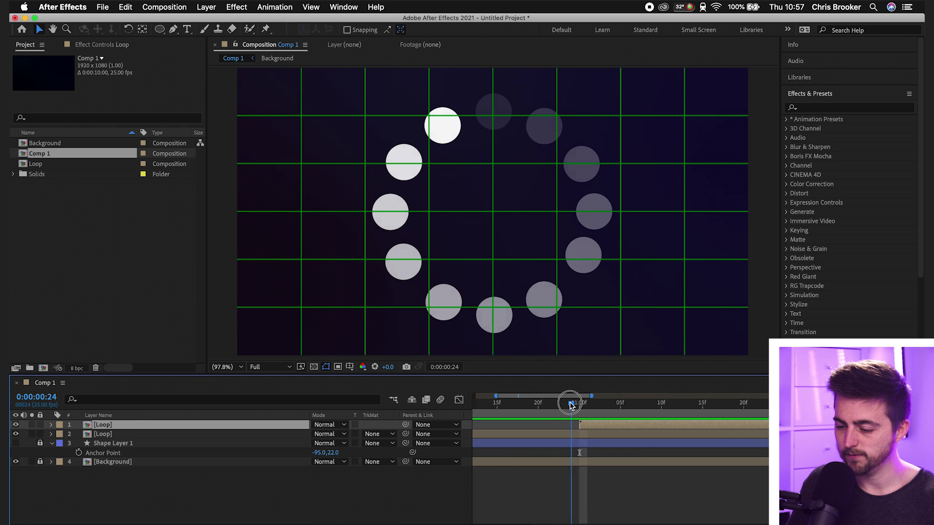
pyautogui.click(599, 426)
pyautogui.scroll(-3, 598, 426)
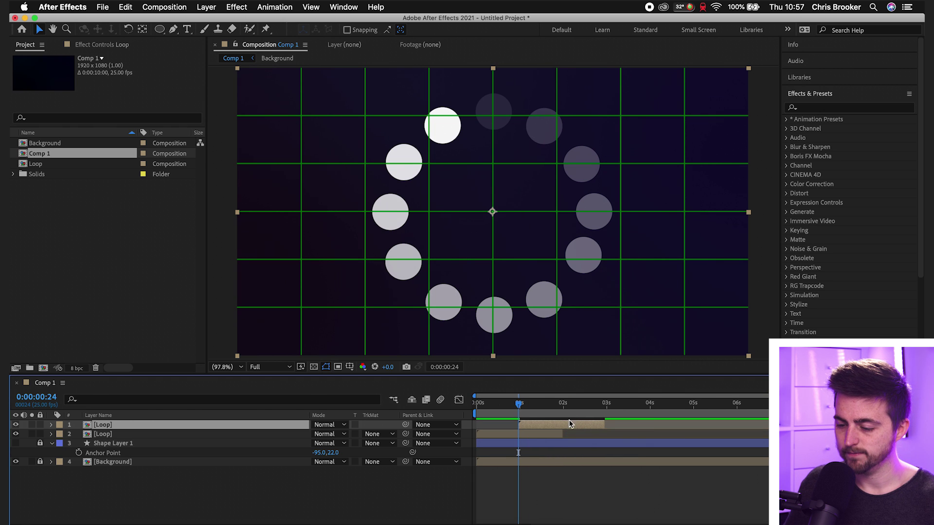
pyautogui.press('space')
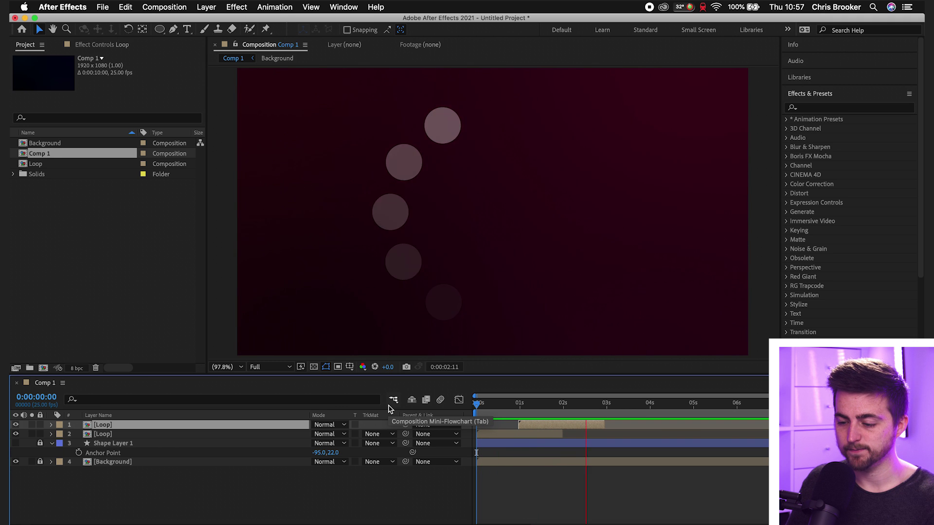
pyautogui.press('space')
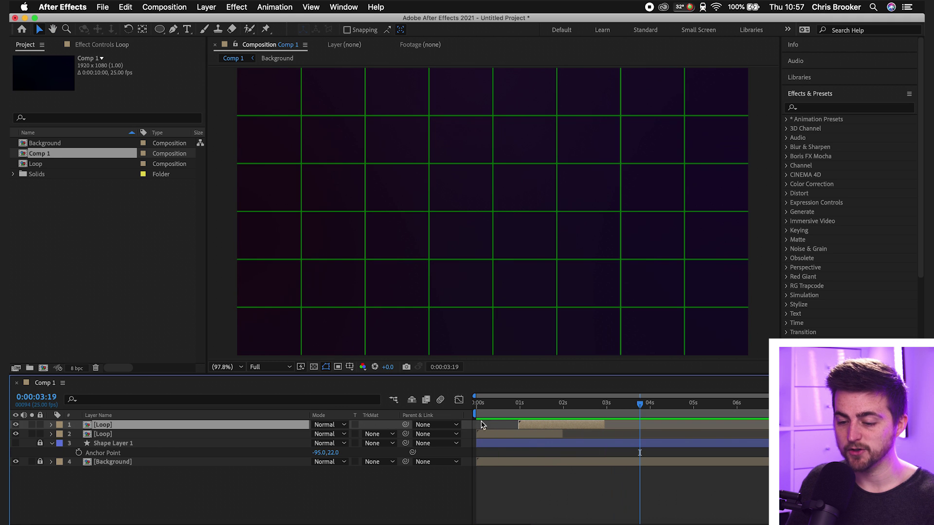
# Duplicate both Loop layers, move the copies to start just before 0:00:02:00, and preview the sequence.
pyautogui.keyDown('shift'); pyautogui.click(523, 435); pyautogui.keyUp('shift')
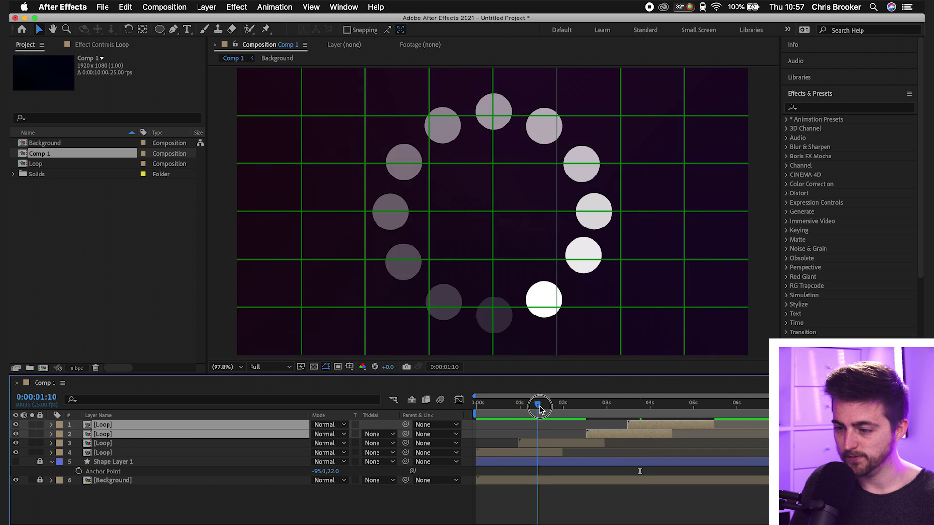
pyautogui.moveTo(537, 405); pyautogui.dragTo(562, 408)
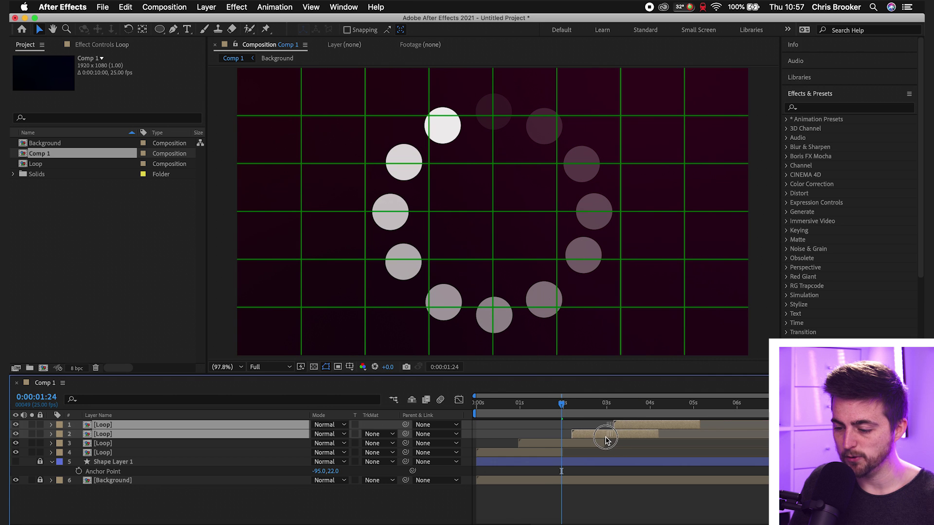
pyautogui.press('space')
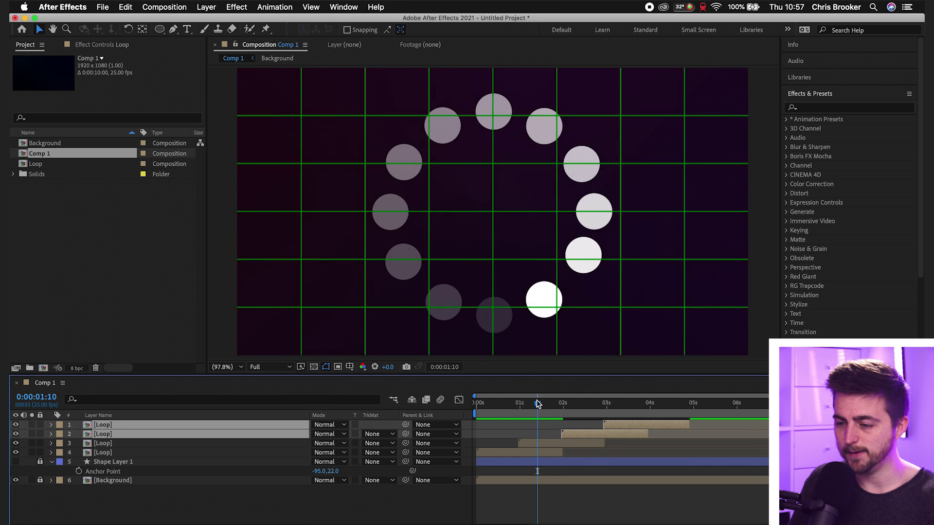
pyautogui.press('space')
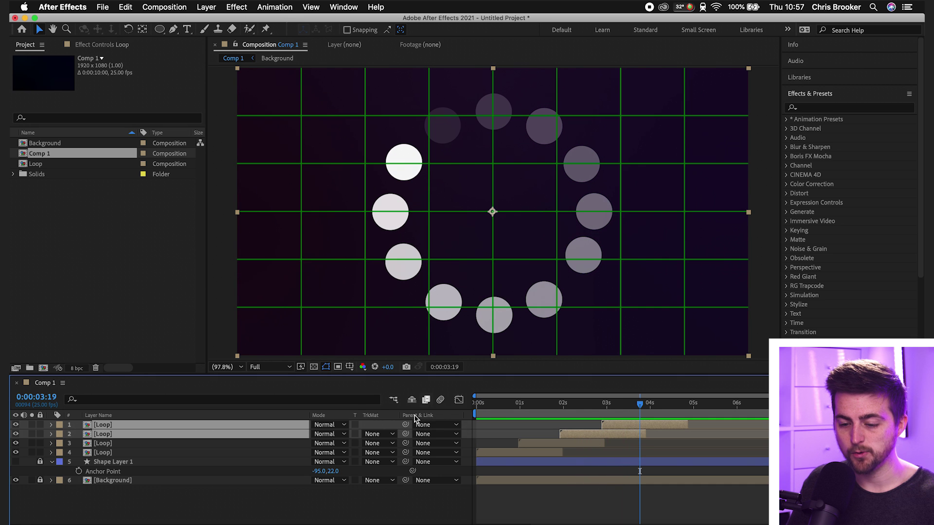
# Duplicate all four Loop layers and move the copies to continue the sequence from just before 0:00:04:00.
pyautogui.click(116, 452)
pyautogui.keyDown('shift'); pyautogui.click(106, 425); pyautogui.keyUp('shift')
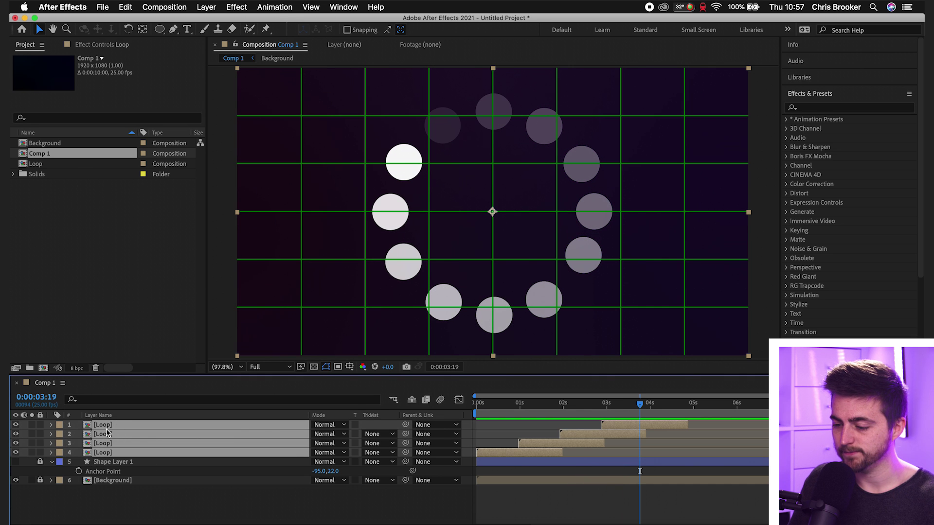
pyautogui.hotkey('ctrl', 'd')
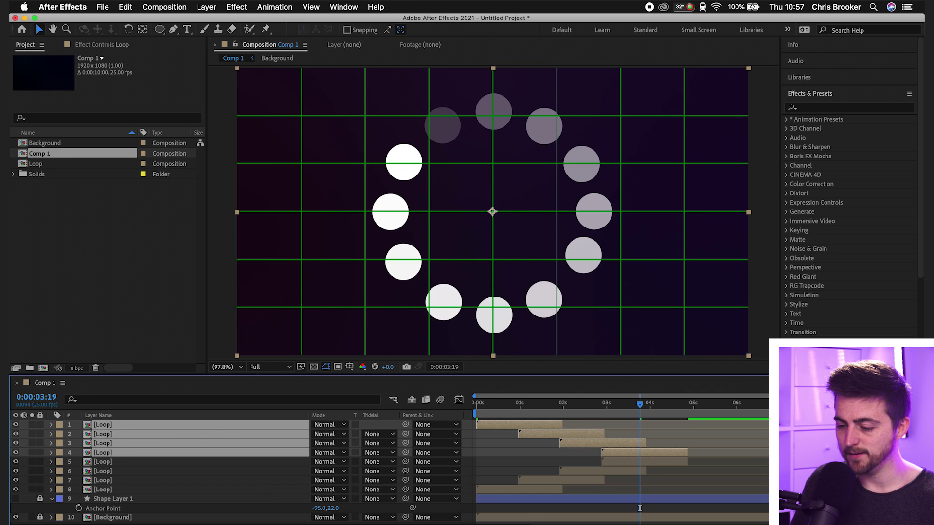
pyautogui.moveTo(512, 423); pyautogui.dragTo(700, 440)
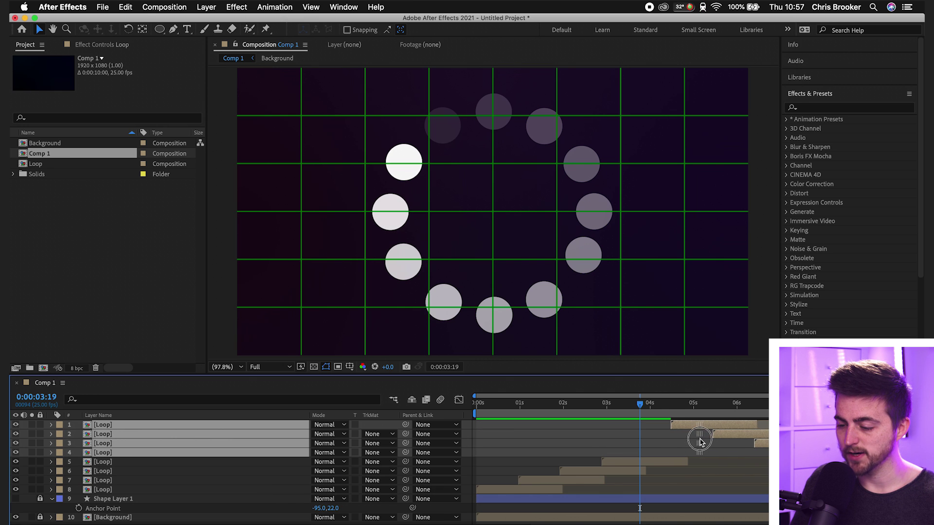
pyautogui.moveTo(643, 401); pyautogui.dragTo(650, 400)
pyautogui.moveTo(690, 428); pyautogui.dragTo(671, 425)
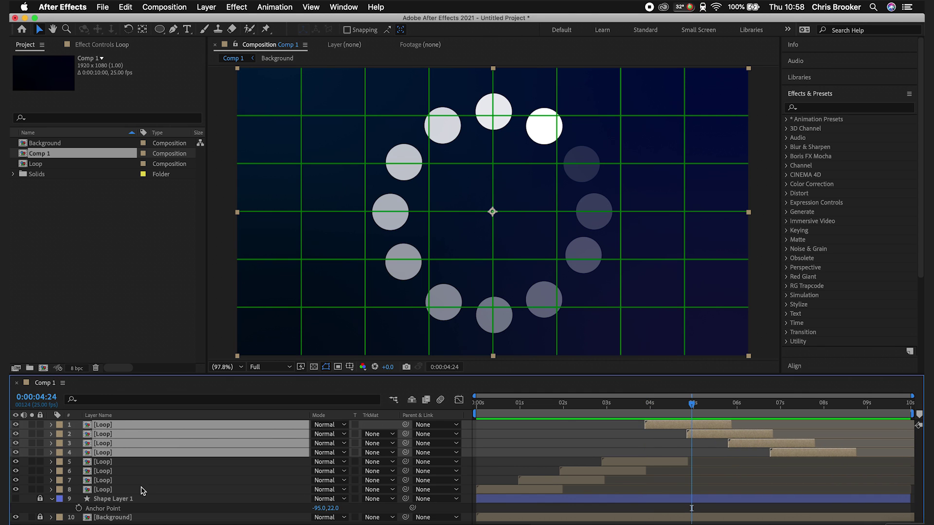
# Pre-compose all eight Loop layers as Pre-comp 1, moving all attributes into the new composition.
pyautogui.click(121, 491)
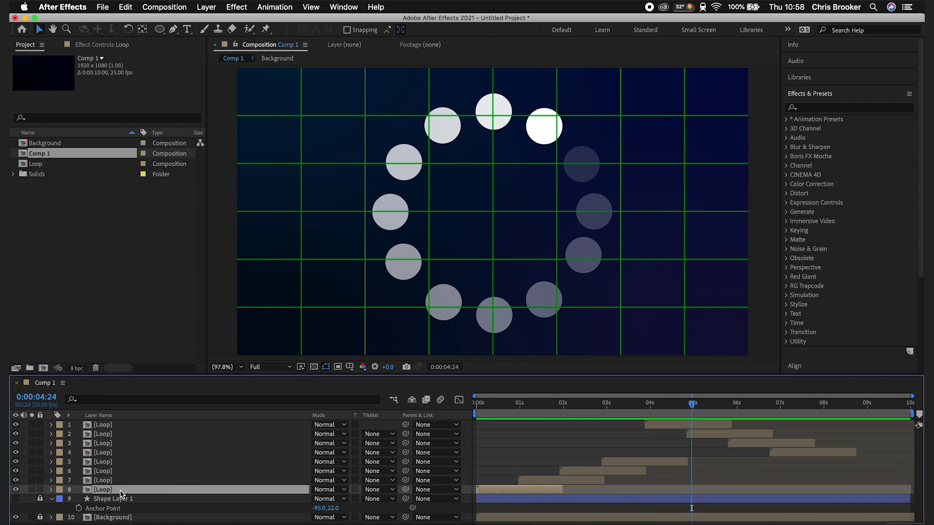
pyautogui.keyDown('shift'); pyautogui.click(109, 425); pyautogui.keyUp('shift')
pyautogui.moveTo(828, 411); pyautogui.dragTo(856, 408)
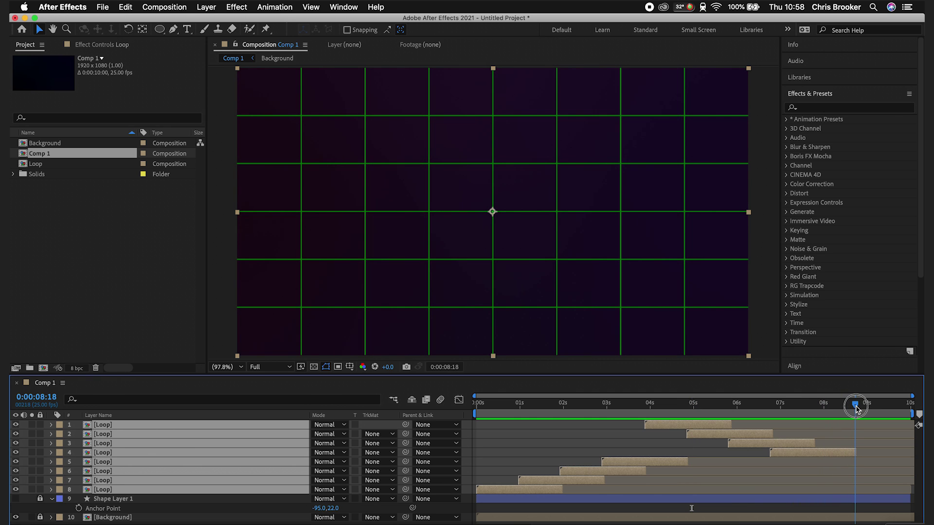
pyautogui.rightClick(801, 451)
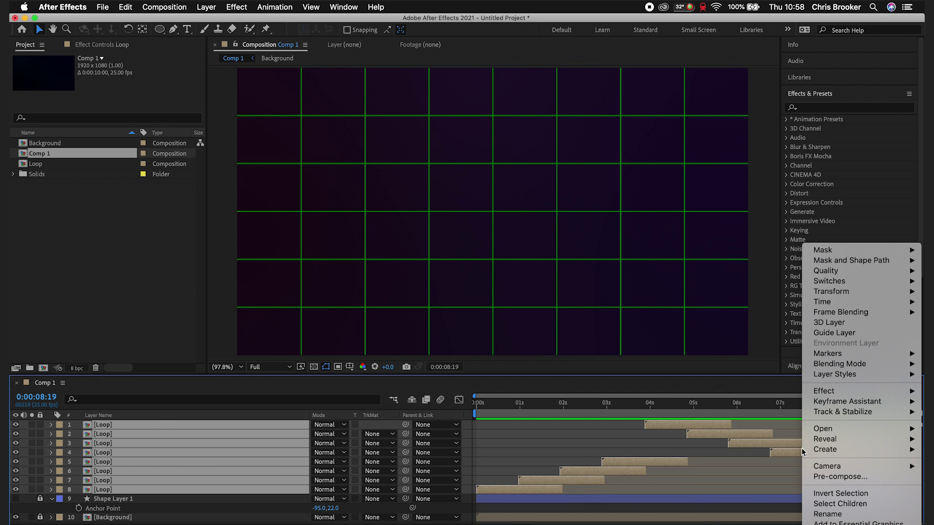
pyautogui.click(838, 477)
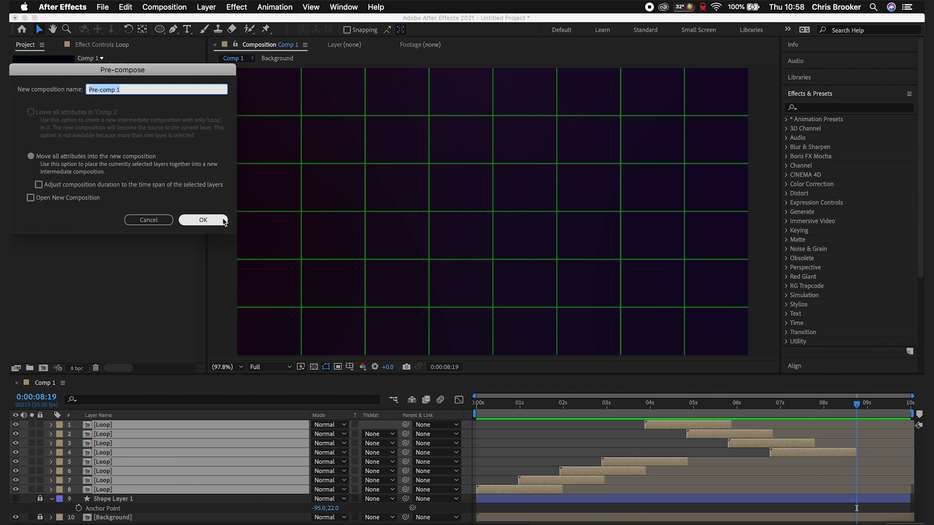
pyautogui.click(202, 220)
pyautogui.press('F2')
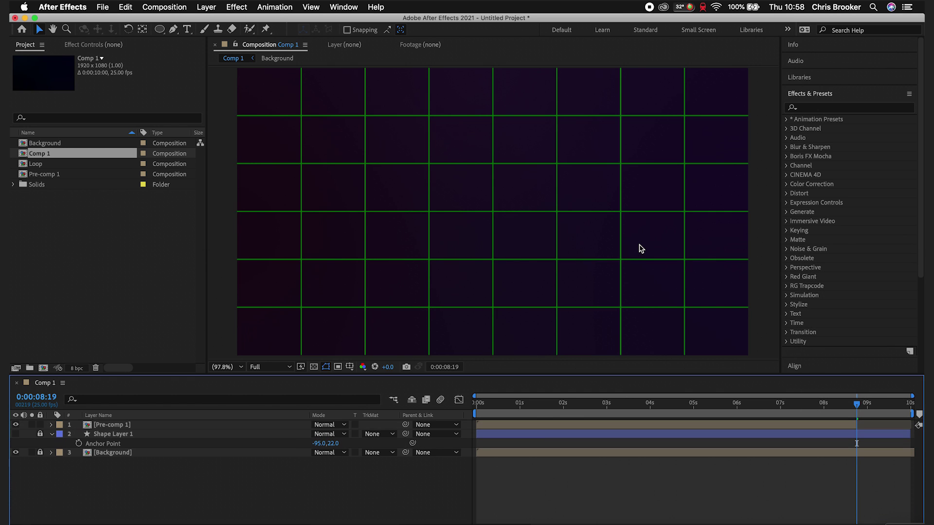
# Play back the pre-composed loop from the start and move the playhead to 0:00:06:12.
pyautogui.press('space')
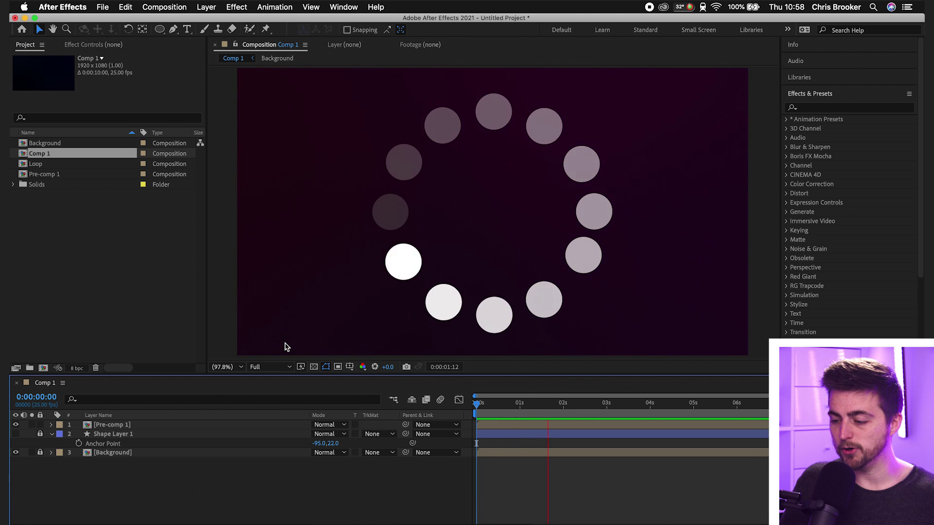
pyautogui.press('space')
pyautogui.moveTo(605, 404); pyautogui.dragTo(758, 403)
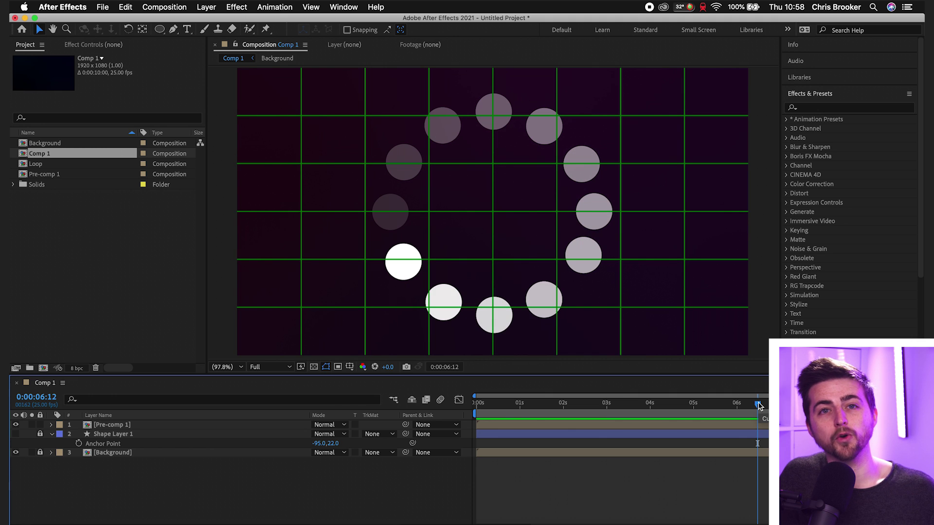
pyautogui.click(728, 428)
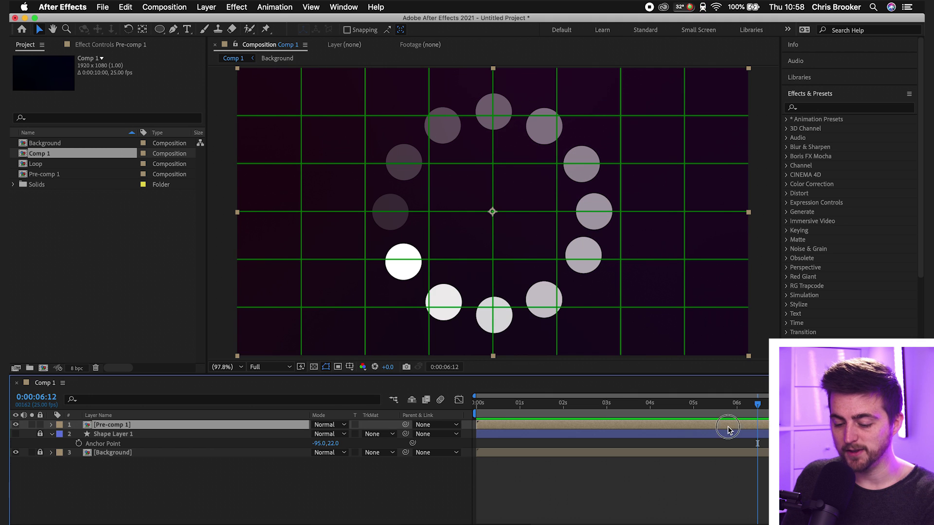
pyautogui.press('super+d')
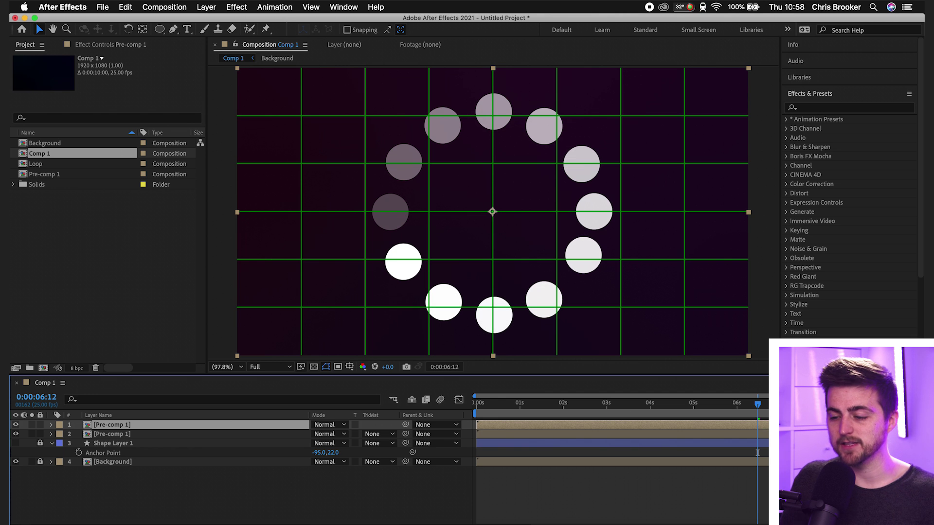
pyautogui.press('super+z')
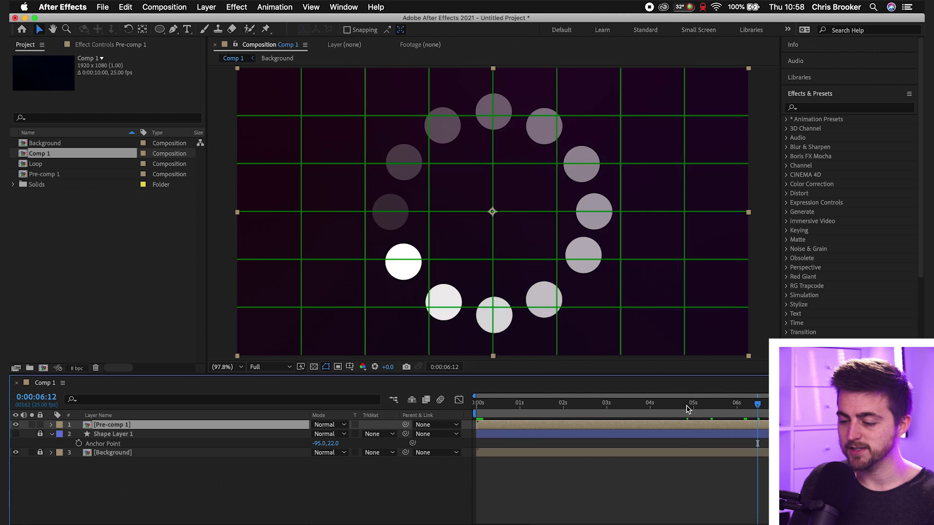
# Scale the Pre-comp 1 layer down to 39% at the frame's centre and preview the smaller loader.
pyautogui.click(680, 404)
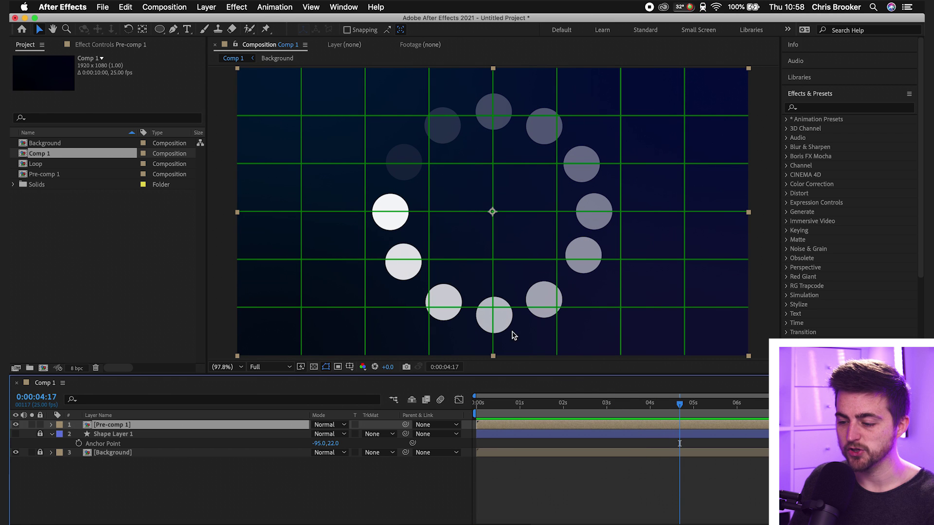
pyautogui.press('s')
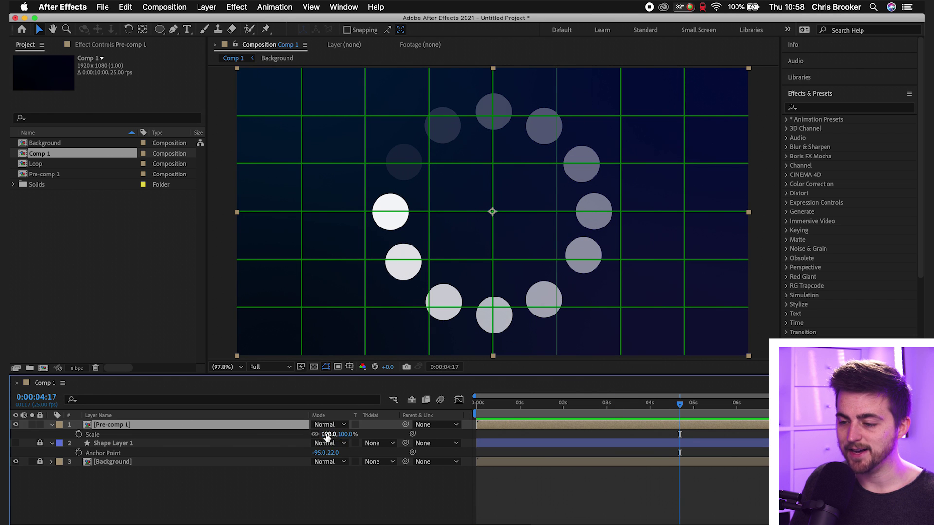
pyautogui.moveTo(327, 434); pyautogui.dragTo(294, 433)
pyautogui.moveTo(514, 238)
pyautogui.mouseDown()
pyautogui.moveTo(357, 241)
pyautogui.moveTo(532, 277)
pyautogui.moveTo(520, 240)
pyautogui.mouseUp()
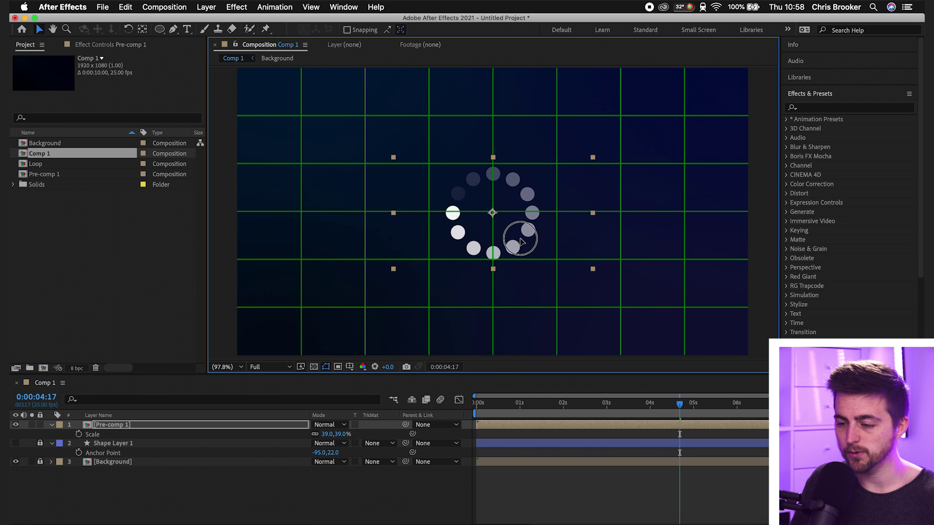
pyautogui.click(507, 486)
pyautogui.moveTo(510, 407); pyautogui.dragTo(419, 410)
pyautogui.press('space')
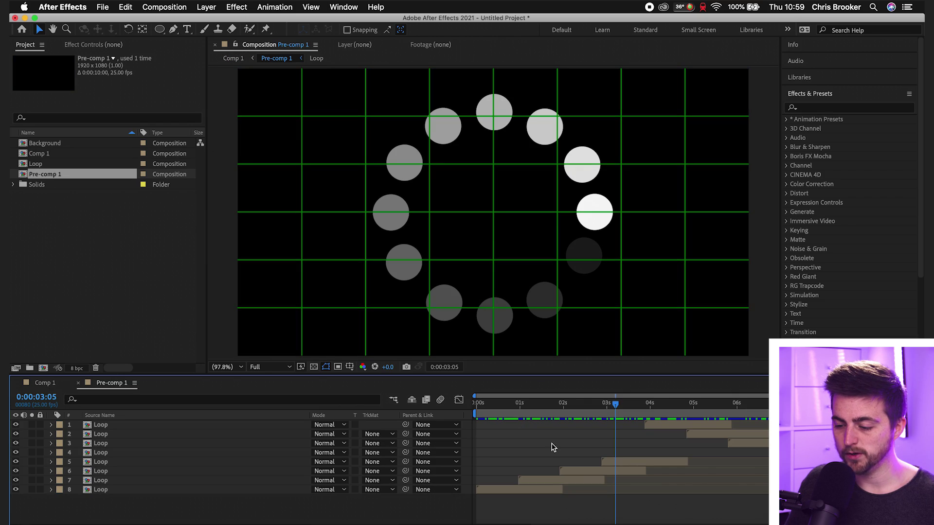
# Open the Loop composition, move the playhead to 0:00:00:23 and apply the Tint effect to the first Circle layer.
pyautogui.doubleClick(625, 463)
pyautogui.click(517, 415)
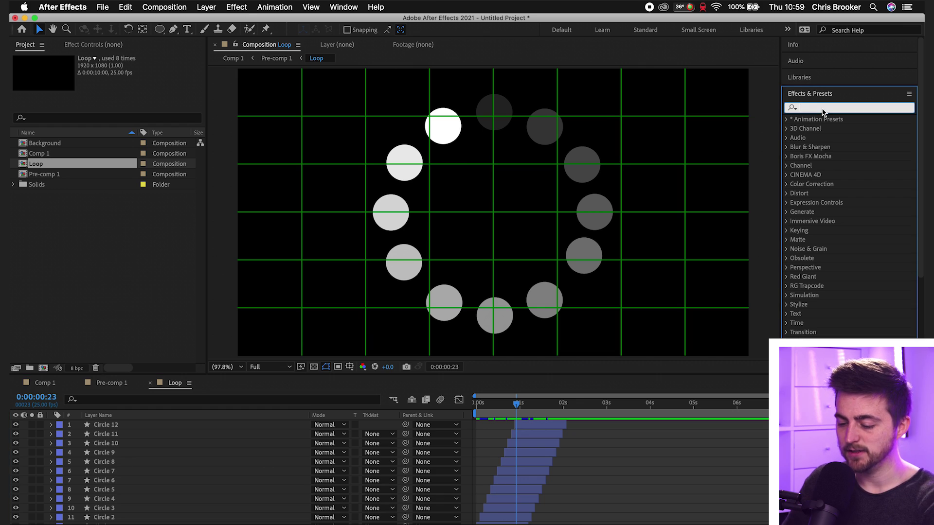
pyautogui.write('tint')
pyautogui.click(825, 156)
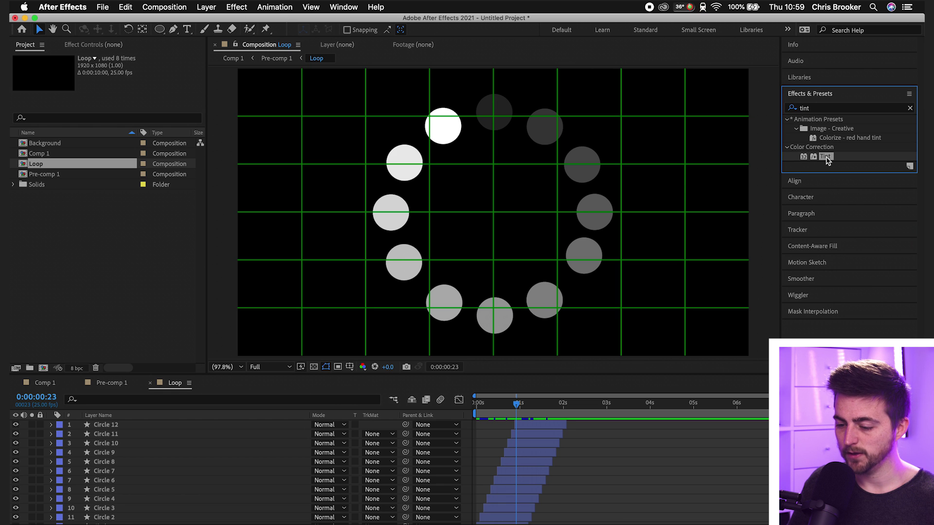
pyautogui.scroll(-1, 629, 517)
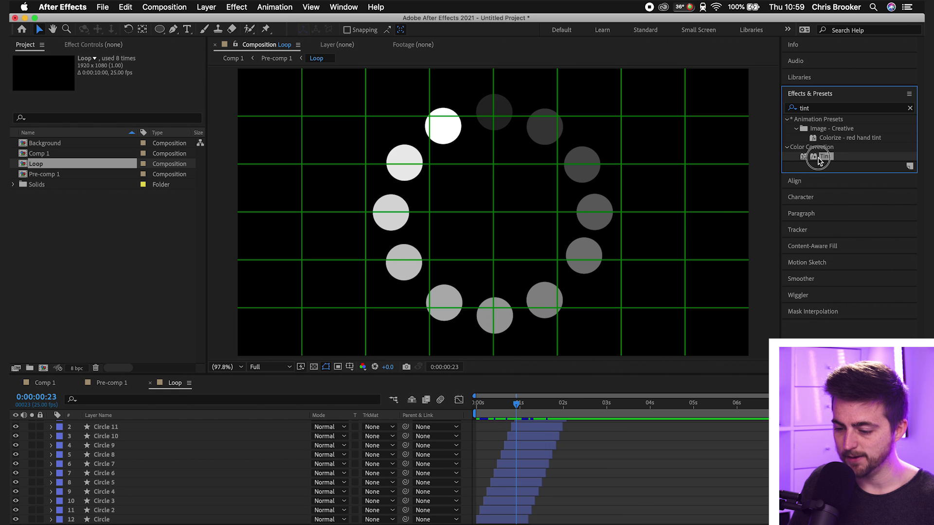
pyautogui.moveTo(819, 160); pyautogui.dragTo(498, 519)
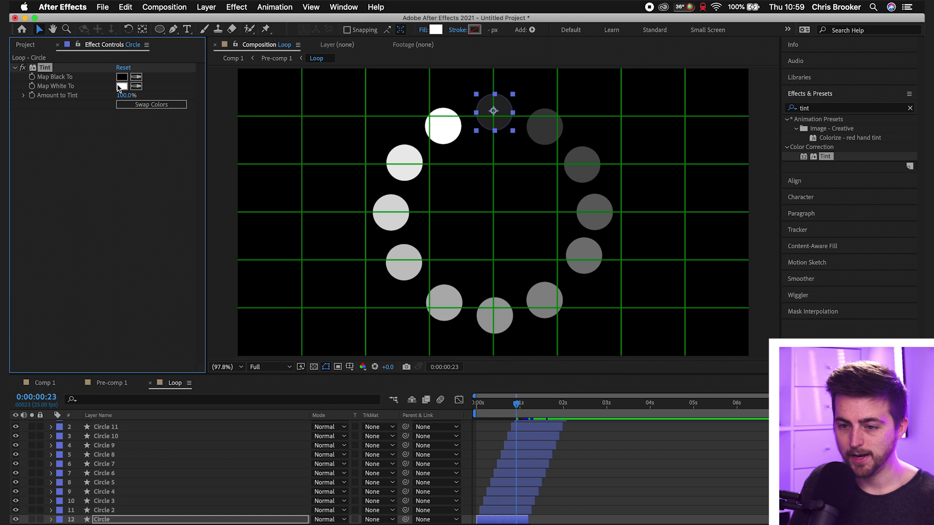
# Map white to pure red (FF0000) in the Circle layer's Tint and copy the effect.
pyautogui.click(122, 86)
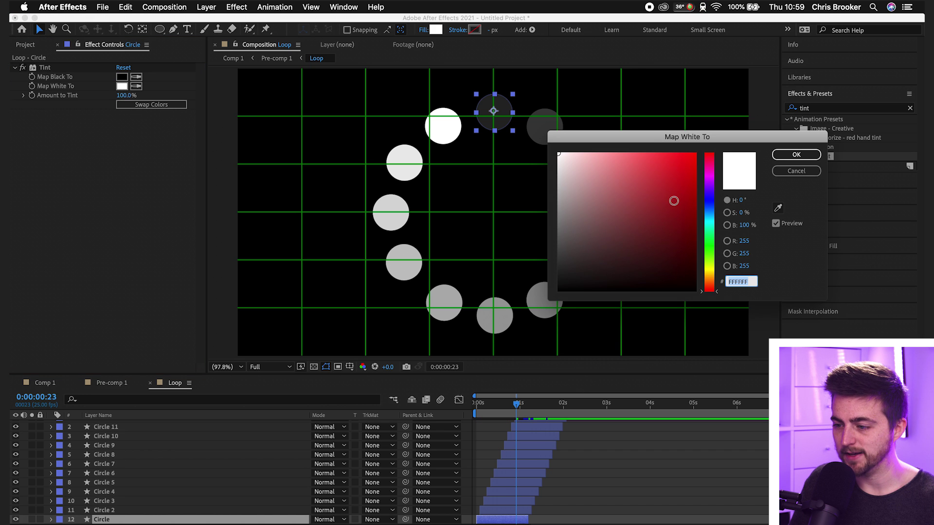
pyautogui.moveTo(673, 200); pyautogui.dragTo(715, 141)
pyautogui.click(796, 155)
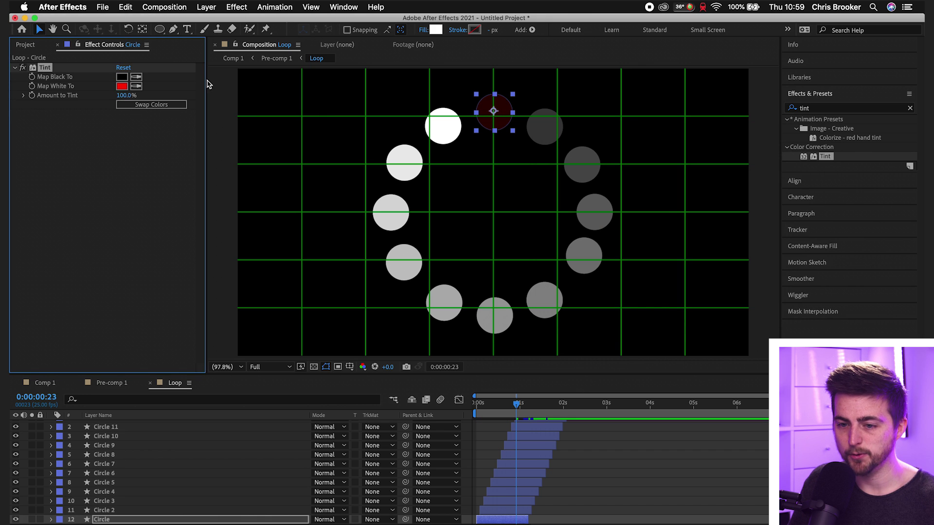
pyautogui.click(44, 69)
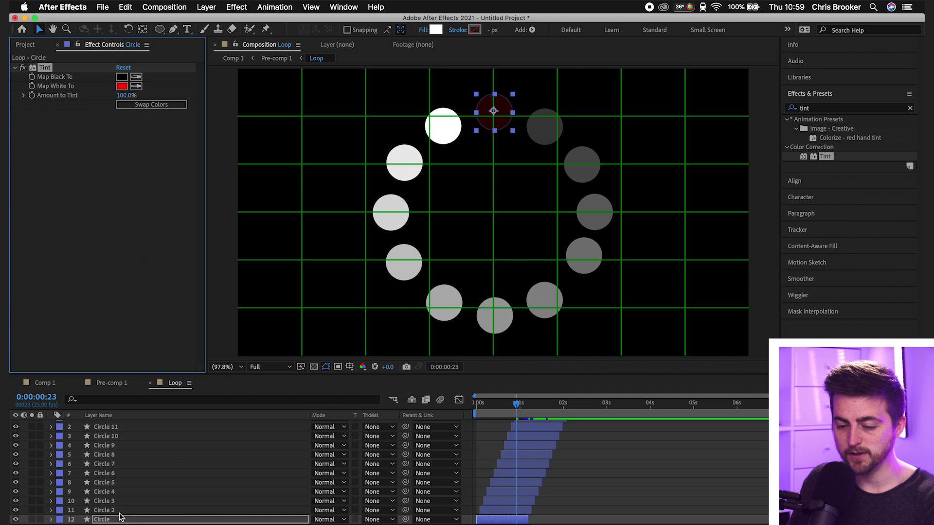
# Paste the Tint onto Circle 2 and map its white to magenta (FF00EA).
pyautogui.click(112, 510)
pyautogui.press('super+v')
pyautogui.click(122, 86)
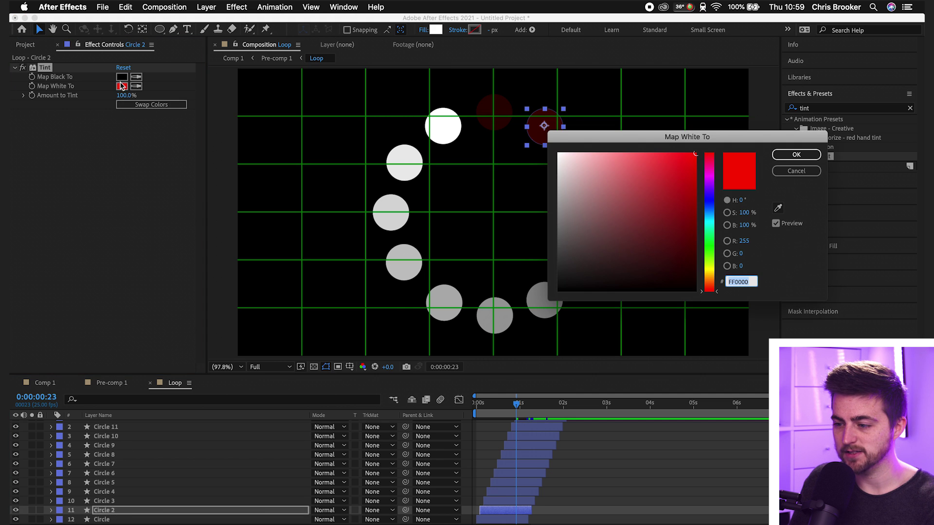
pyautogui.click(713, 175)
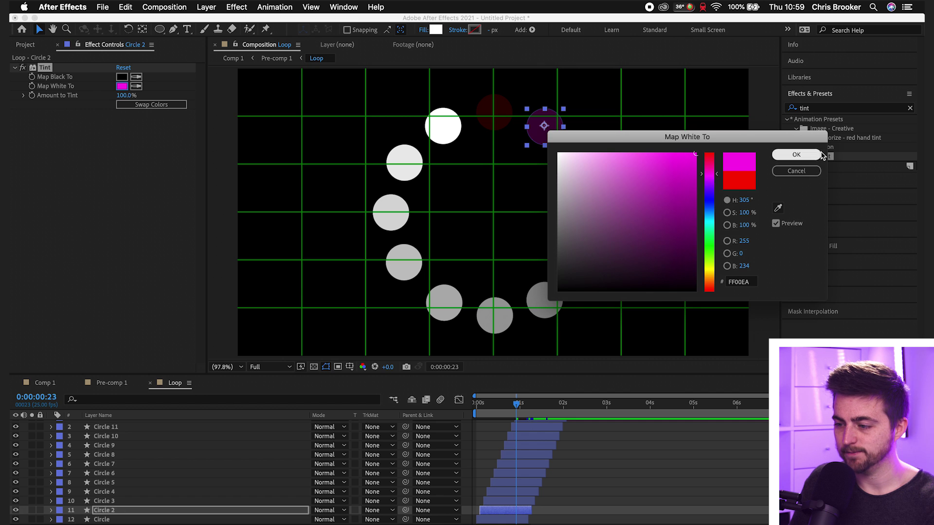
pyautogui.click(822, 155)
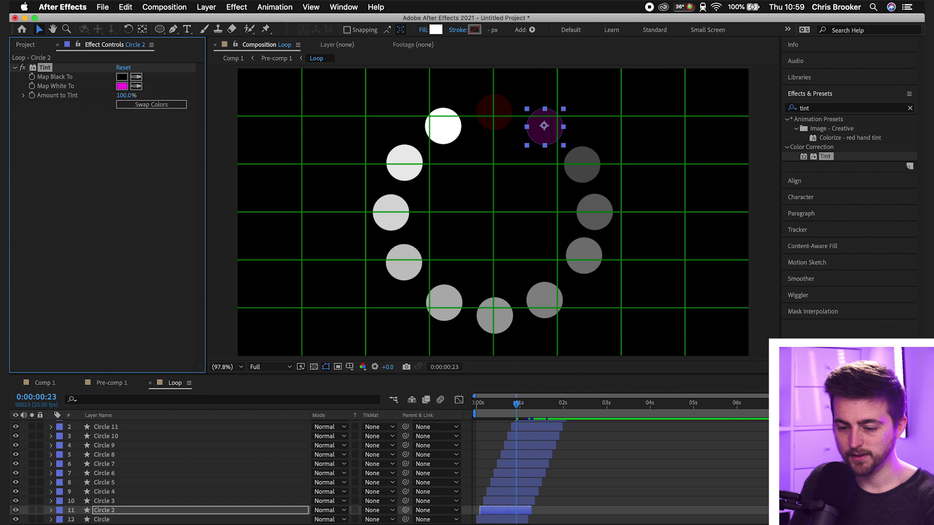
# Paste the Tint onto Circle 3 and map its white to blue-violet.
pyautogui.click(112, 501)
pyautogui.press('super+v')
pyautogui.click(122, 87)
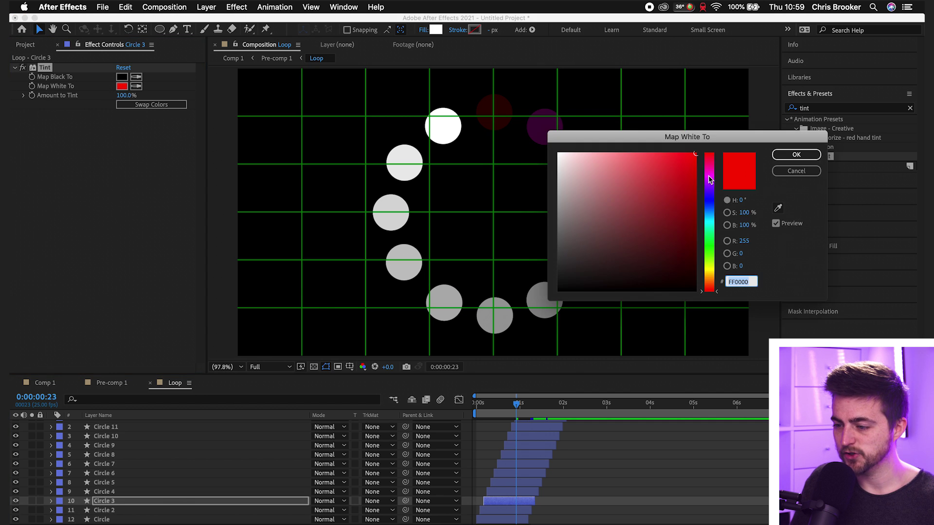
pyautogui.moveTo(709, 183); pyautogui.dragTo(710, 196)
pyautogui.click(796, 155)
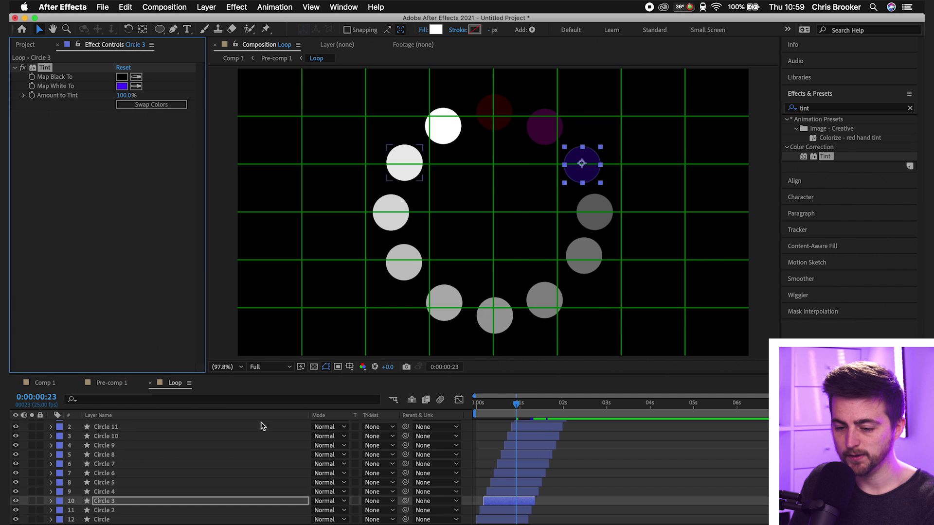
# Paste the Tint onto Circle 4 and map its white to cyan blue.
pyautogui.click(103, 492)
pyautogui.press('super+v')
pyautogui.click(122, 86)
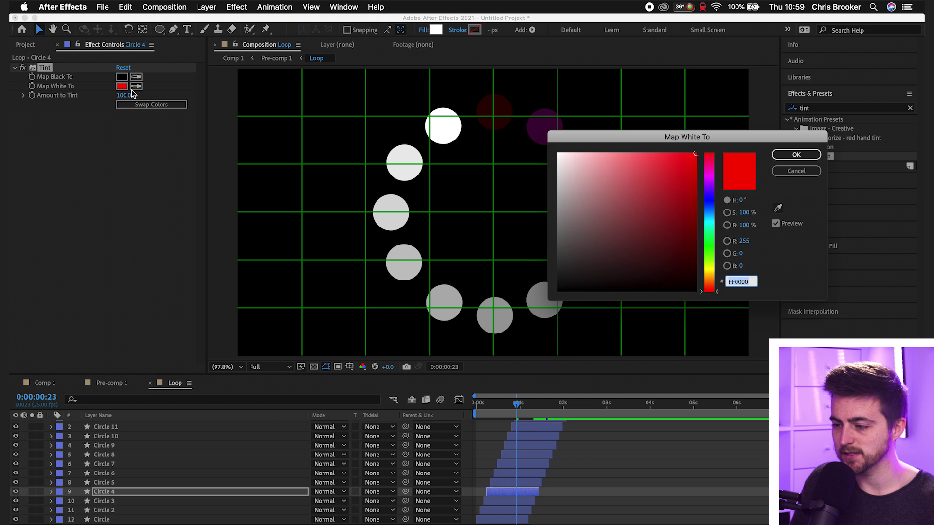
pyautogui.click(711, 214)
pyautogui.click(785, 155)
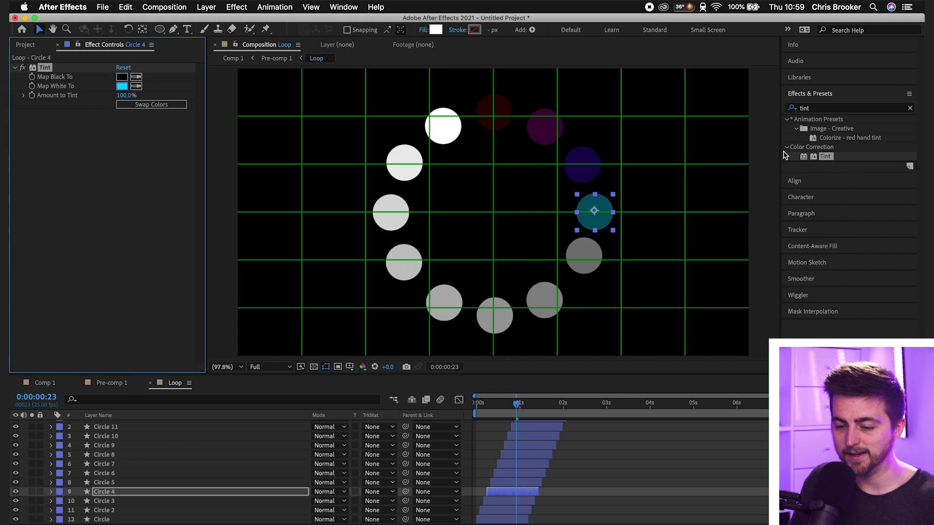
# Paste the Tint onto Circle 5 and Circle 6 and map white to neighbouring shades of green.
pyautogui.click(103, 482)
pyautogui.press('super+v')
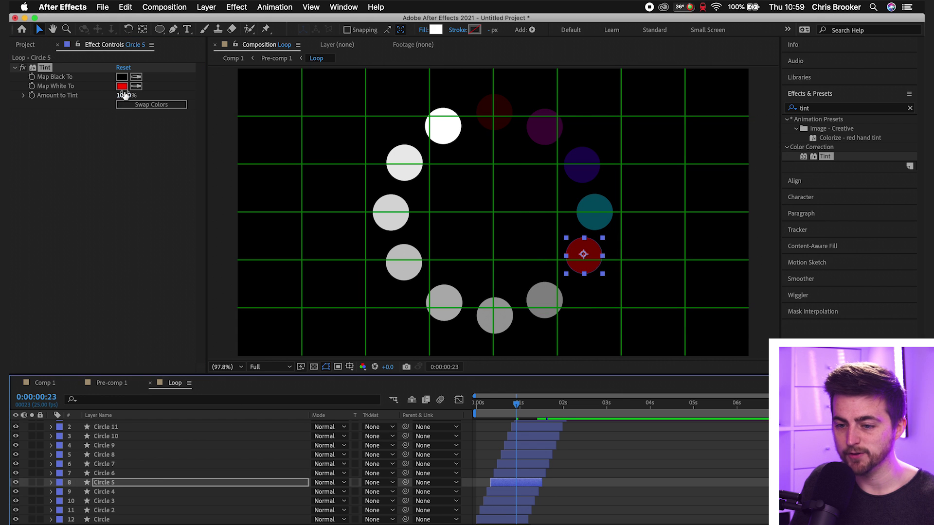
pyautogui.click(122, 86)
pyautogui.click(710, 233)
pyautogui.click(796, 155)
pyautogui.click(104, 473)
pyautogui.press('super+v')
pyautogui.click(122, 86)
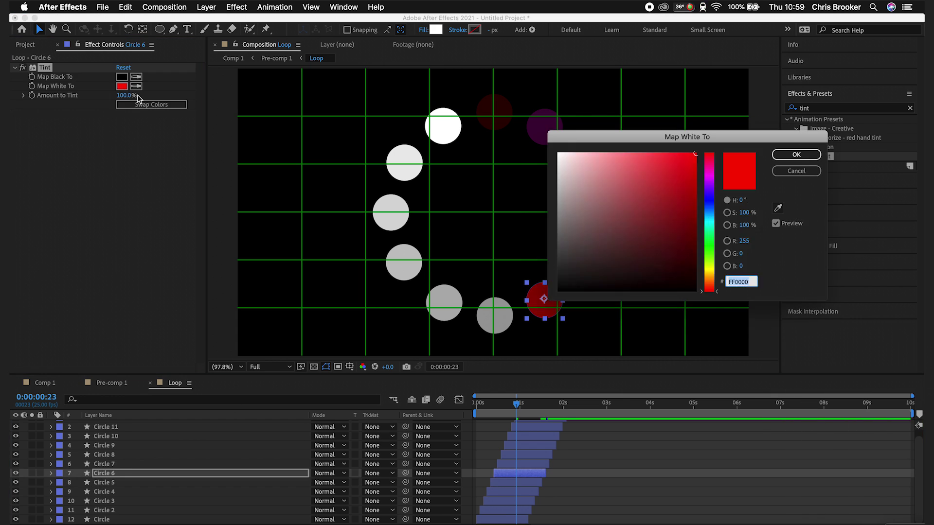
pyautogui.click(710, 236)
pyautogui.click(796, 154)
# Tint Circle 7 lime green and Circle 8 yellow with the pasted effect.
pyautogui.click(121, 464)
pyautogui.click(710, 256)
pyautogui.click(796, 155)
pyautogui.click(121, 454)
pyautogui.press('super+v')
pyautogui.click(121, 86)
pyautogui.click(709, 264)
pyautogui.click(796, 155)
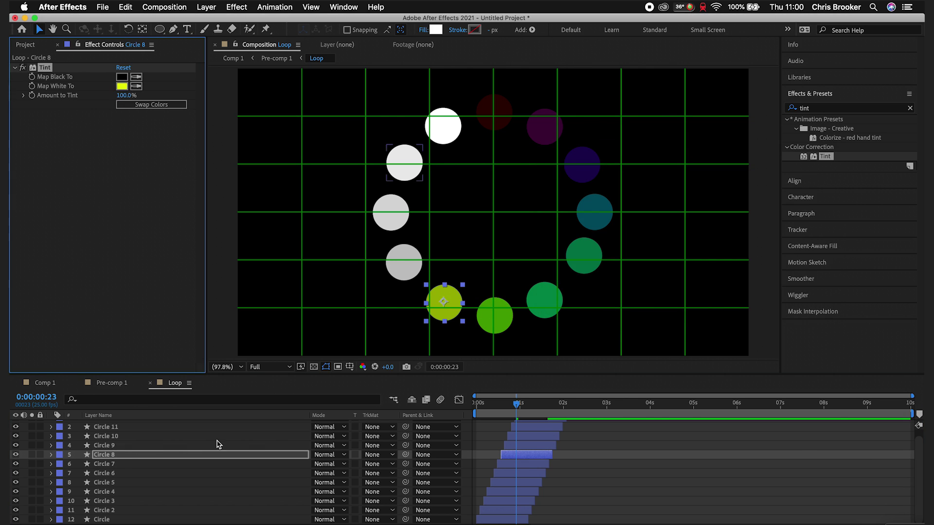
# Paste the Tint onto Circles 9, 10 and 11, mapping white to orange and red-orange and keeping Circle 11 red.
pyautogui.click(121, 445)
pyautogui.click(796, 154)
pyautogui.click(111, 436)
pyautogui.press('super+v')
pyautogui.click(122, 86)
pyautogui.click(709, 287)
pyautogui.click(796, 154)
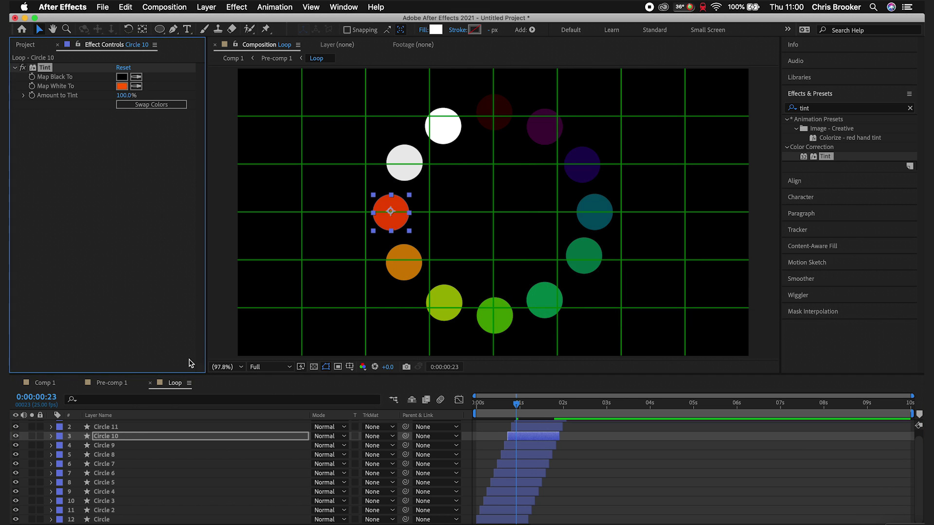
pyautogui.click(111, 427)
pyautogui.press('super+v')
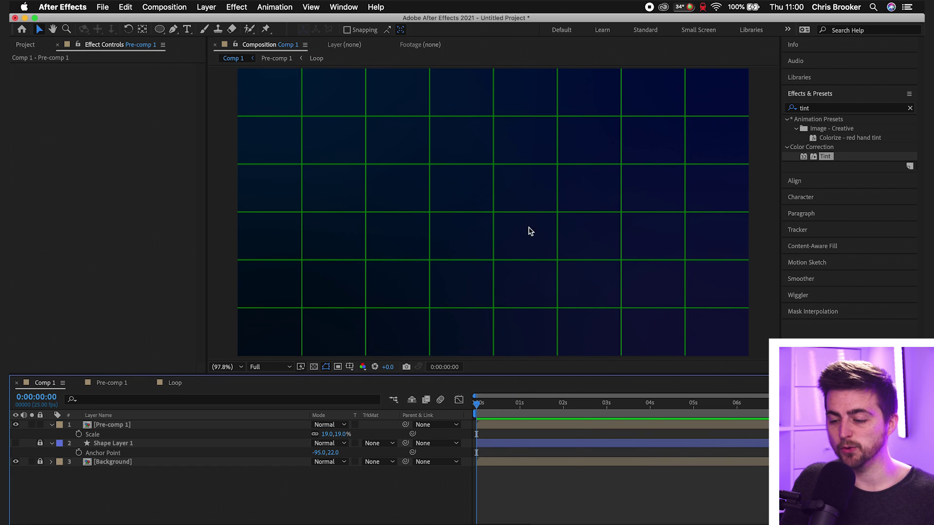
# Hide the grid in Comp 1 and play back the multicoloured loader from the start.
pyautogui.press("super+'")
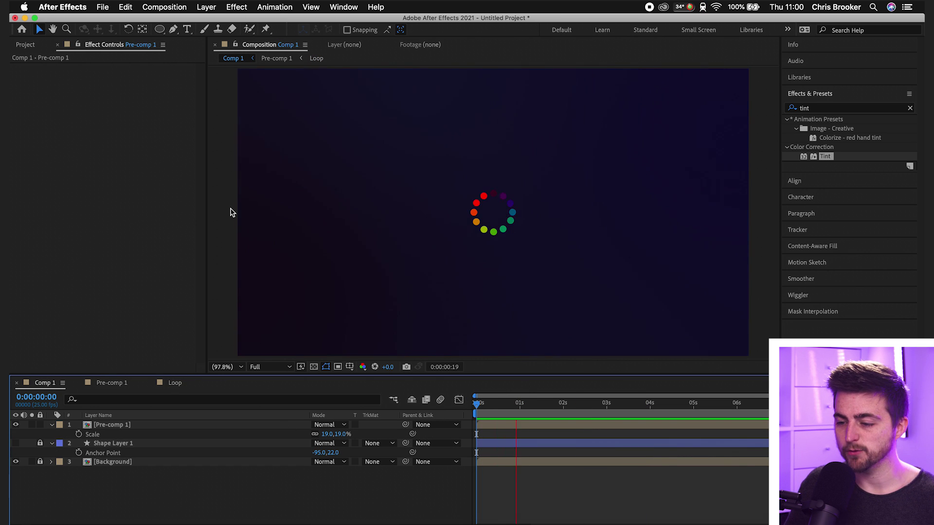